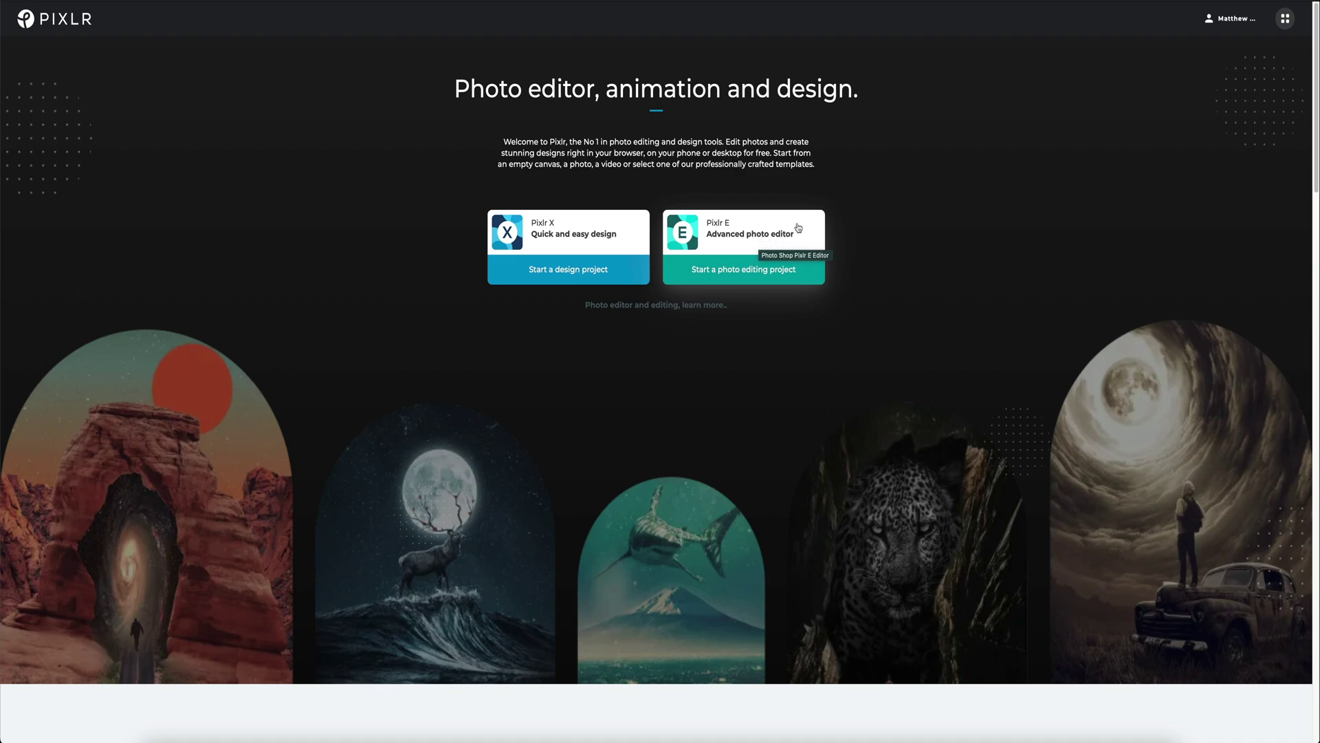
Start a photo editing project, open the stock image search for cake, then view the Templates page.
{"action": "left_click", "coordinate": [736, 270]}
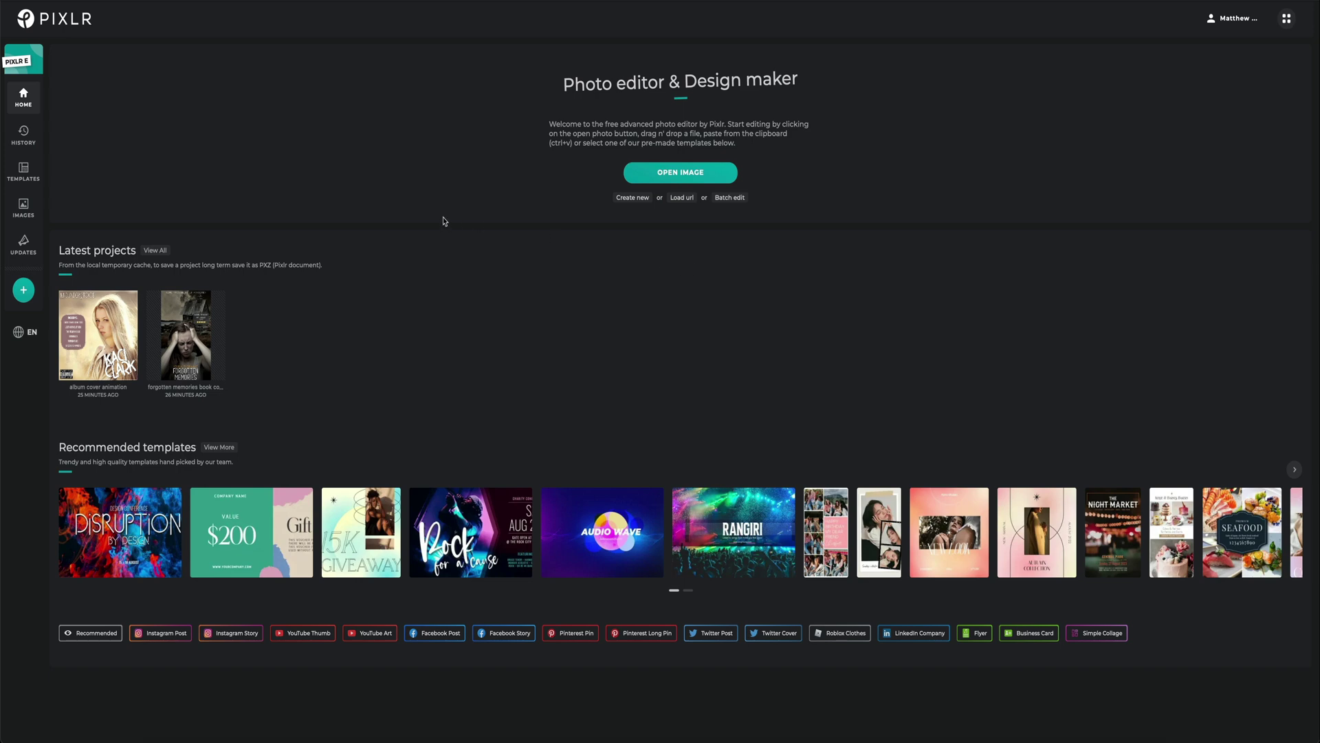
{"action": "left_click", "coordinate": [36, 206]}
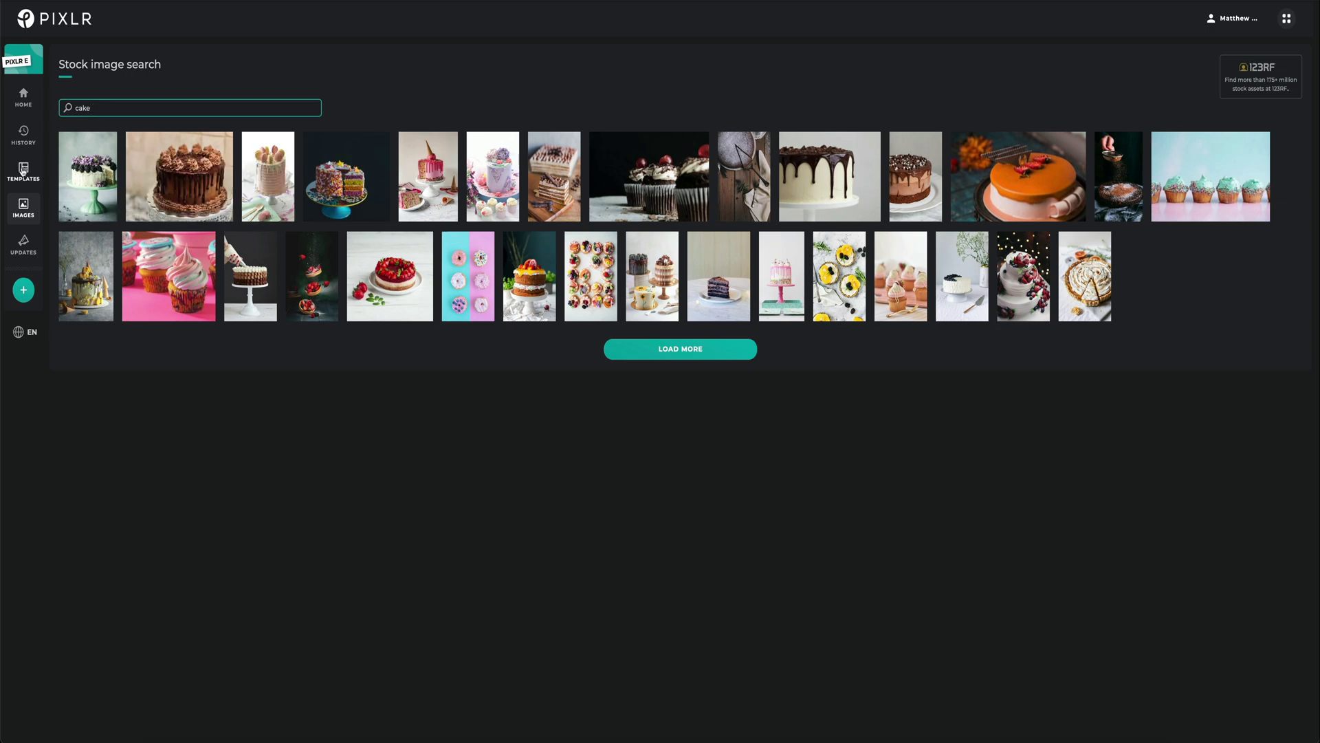
{"action": "left_click", "coordinate": [23, 170]}
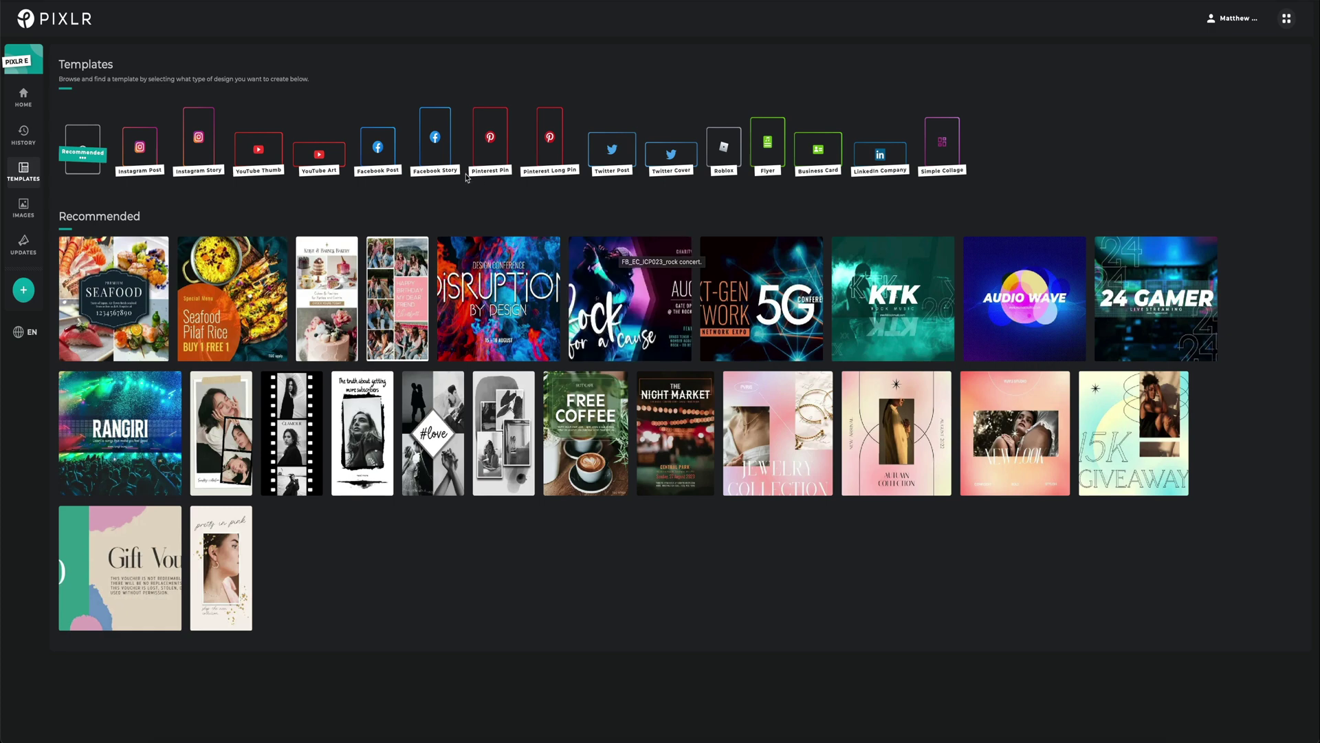
Browse the YouTube Thumb and YouTube Art template categories, then return to the home screen.
{"action": "left_click", "coordinate": [260, 157]}
{"action": "left_click", "coordinate": [305, 160]}
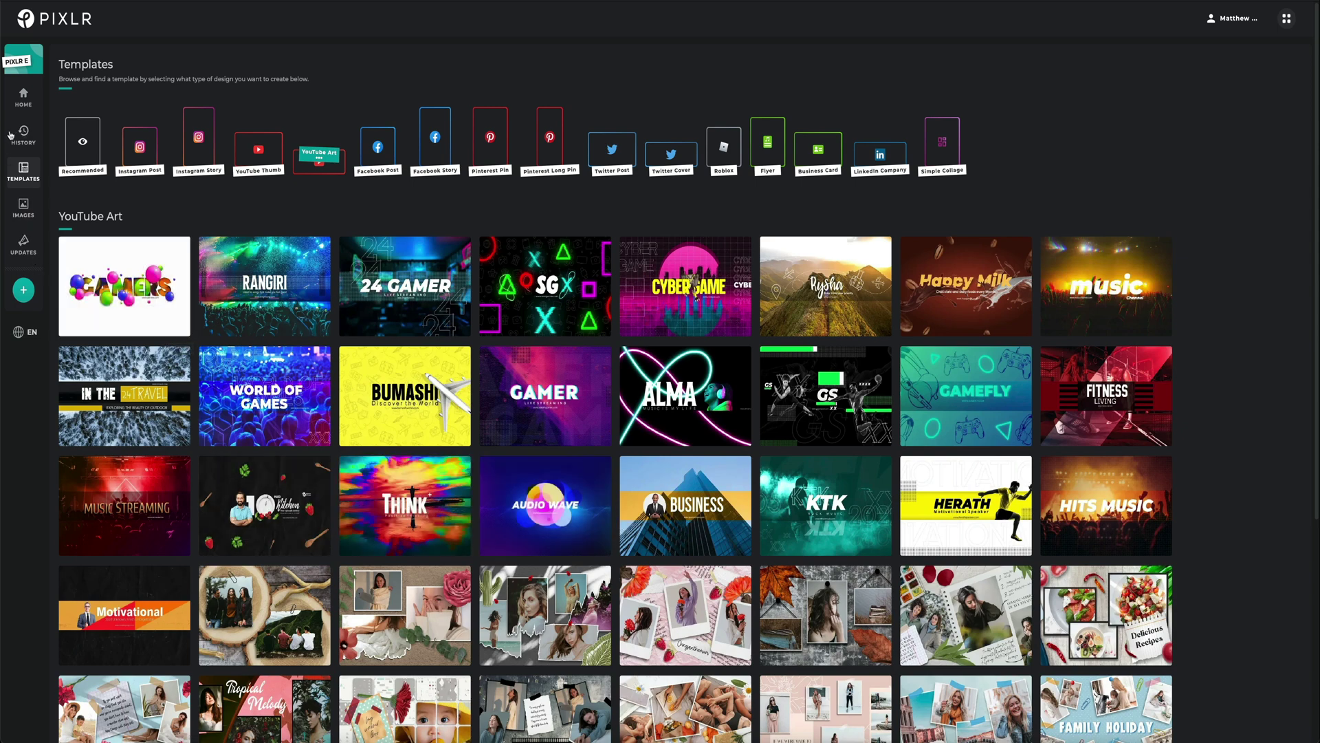
{"action": "left_click", "coordinate": [23, 98]}
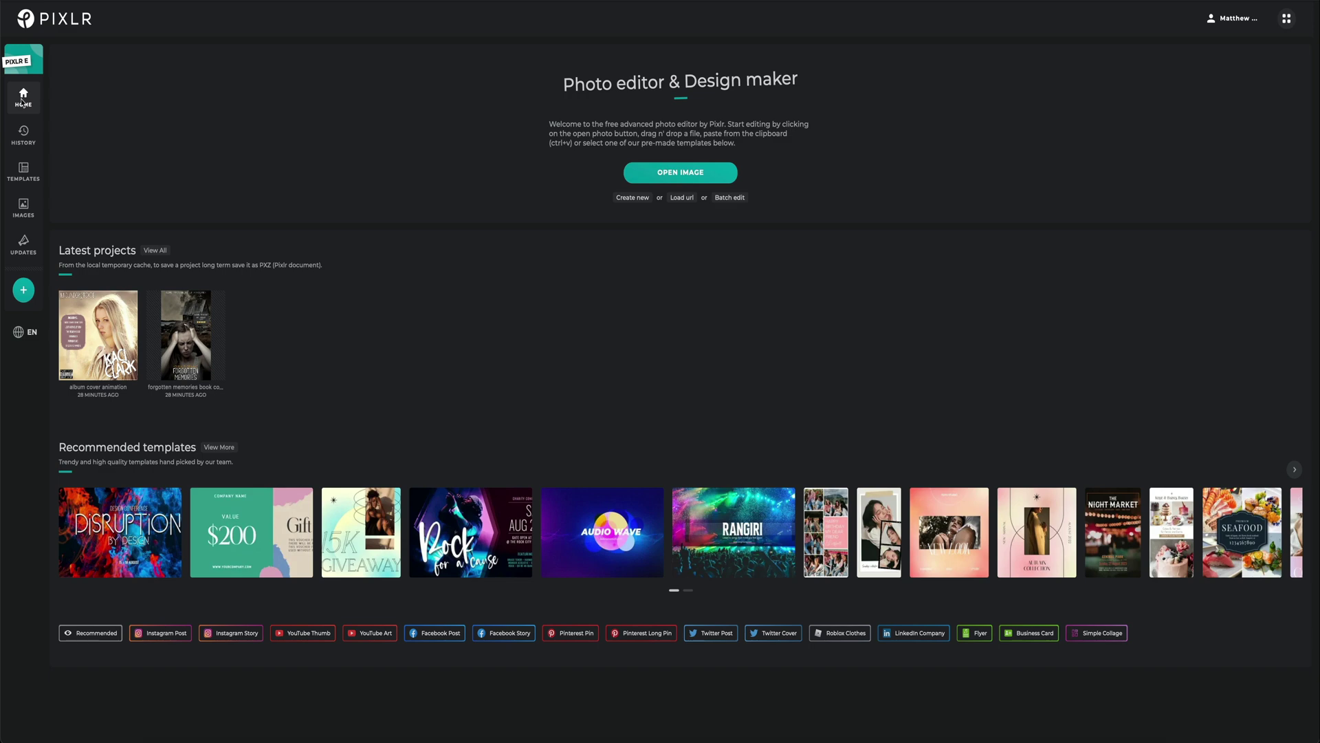
Start a batch edit and upload all fourteen wedding photos from the Batch Demo folder.
{"action": "left_click", "coordinate": [729, 199]}
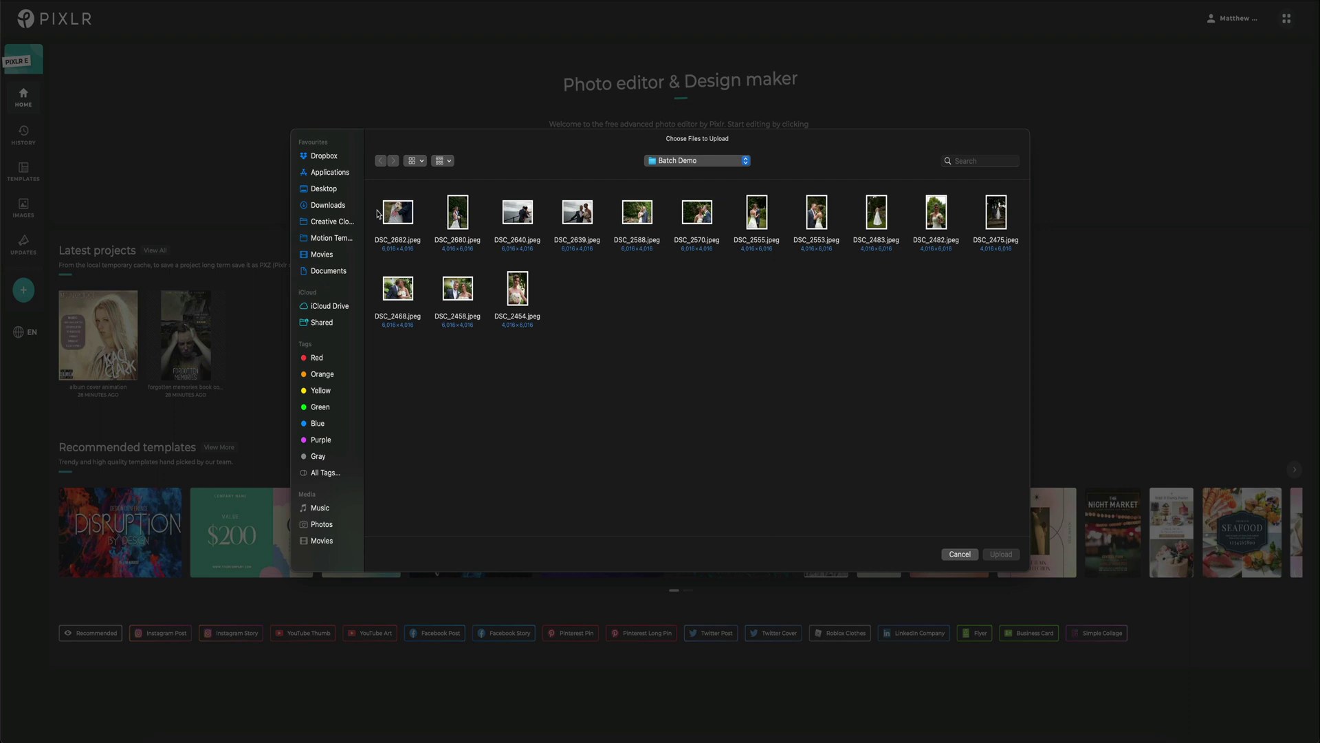
{"action": "left_click_drag", "start_coordinate": [373, 193], "coordinate": [1001, 397]}
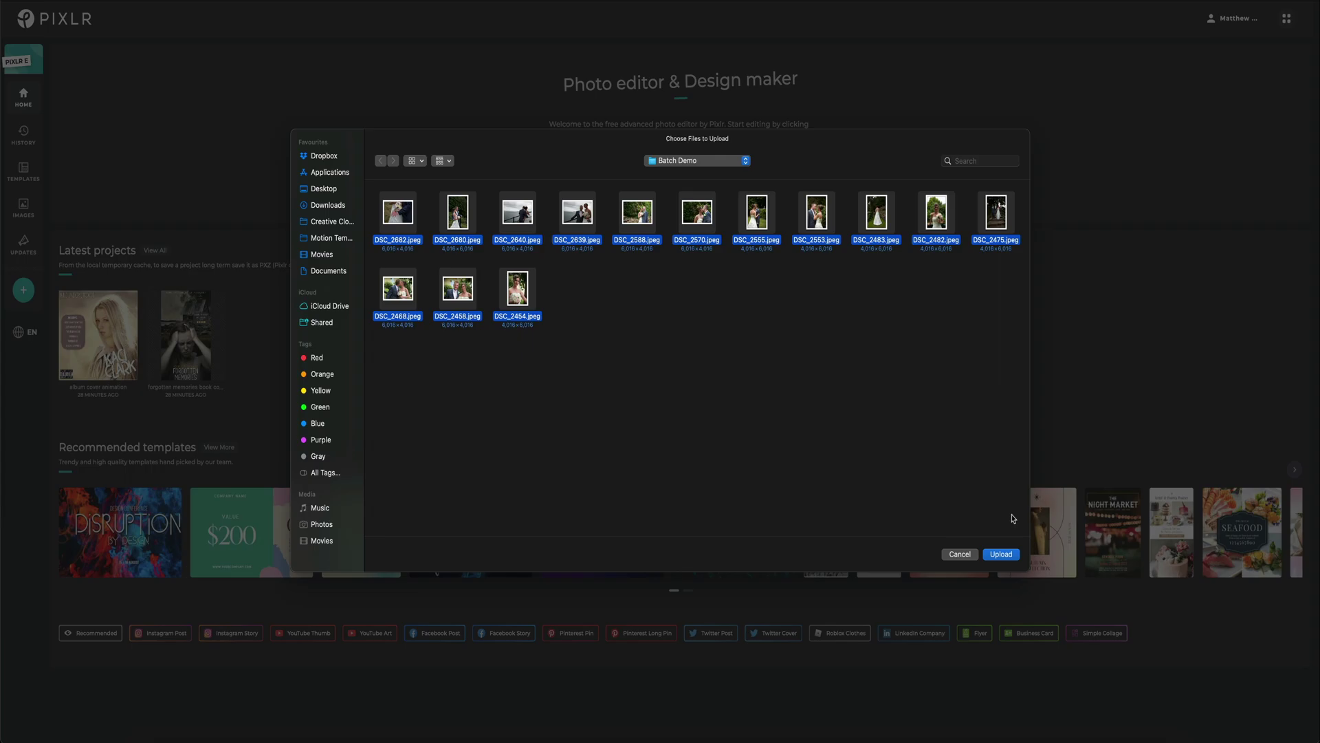
{"action": "left_click", "coordinate": [1001, 554]}
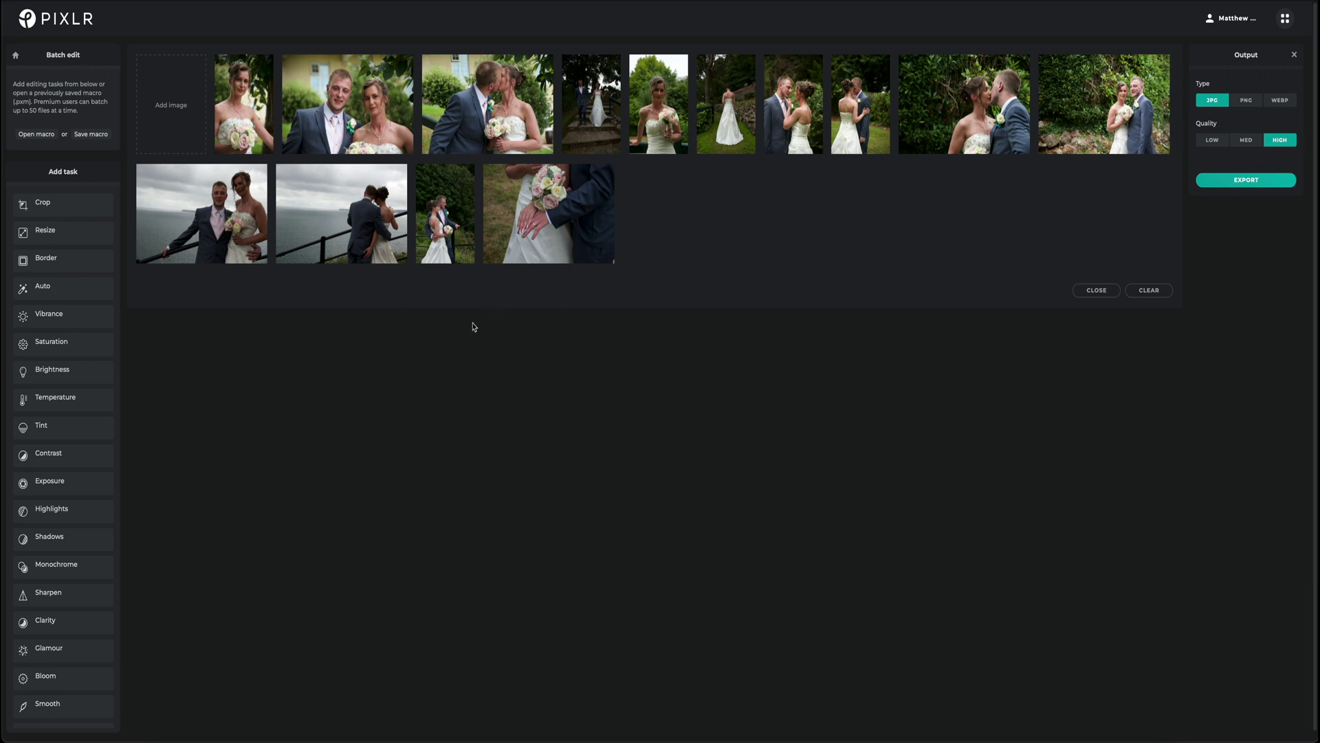
{"action": "left_click", "coordinate": [26, 203]}
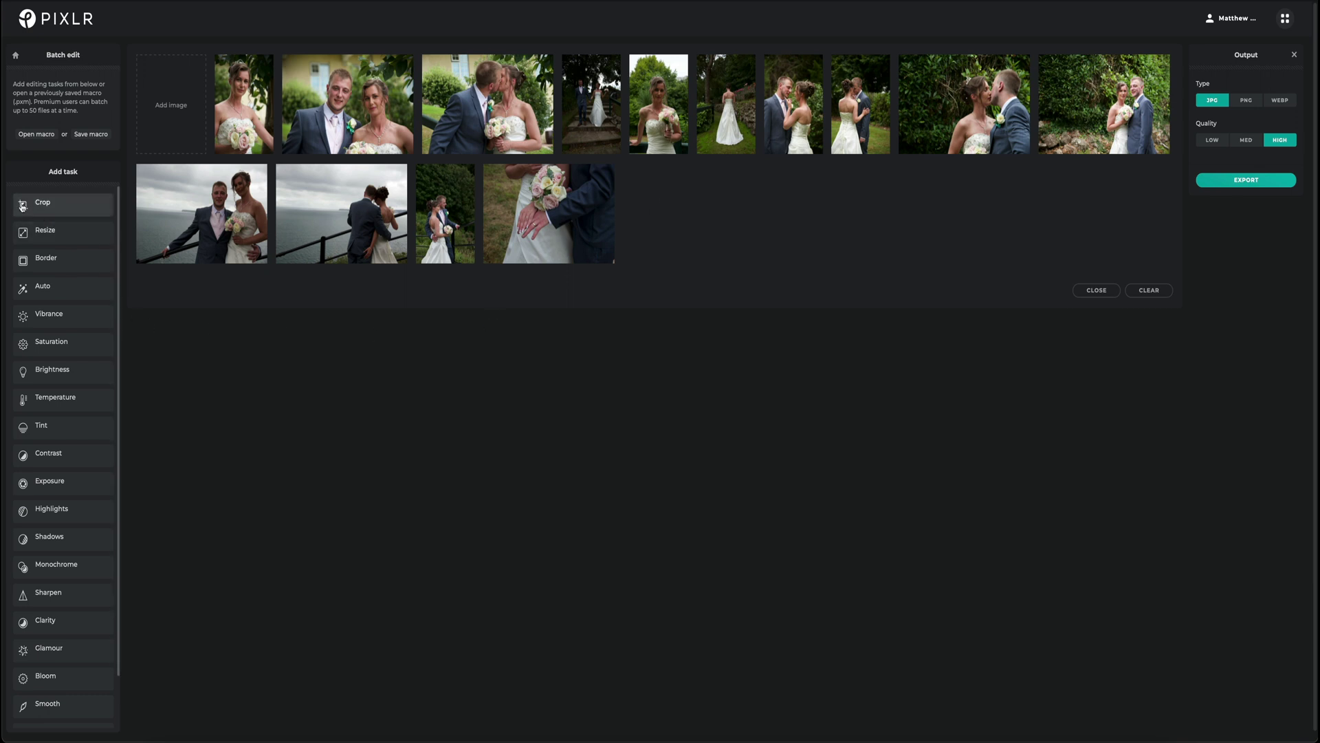
{"action": "left_click", "coordinate": [60, 204]}
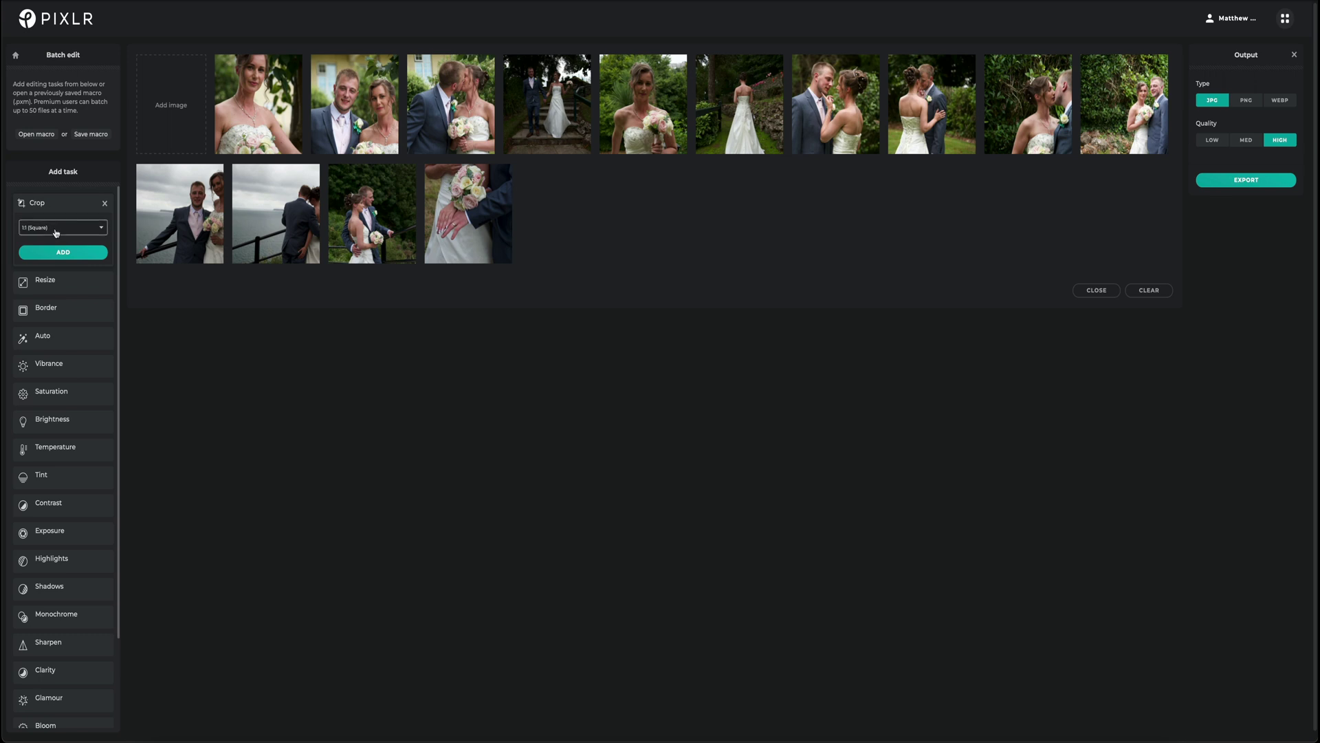
{"action": "left_click", "coordinate": [95, 229]}
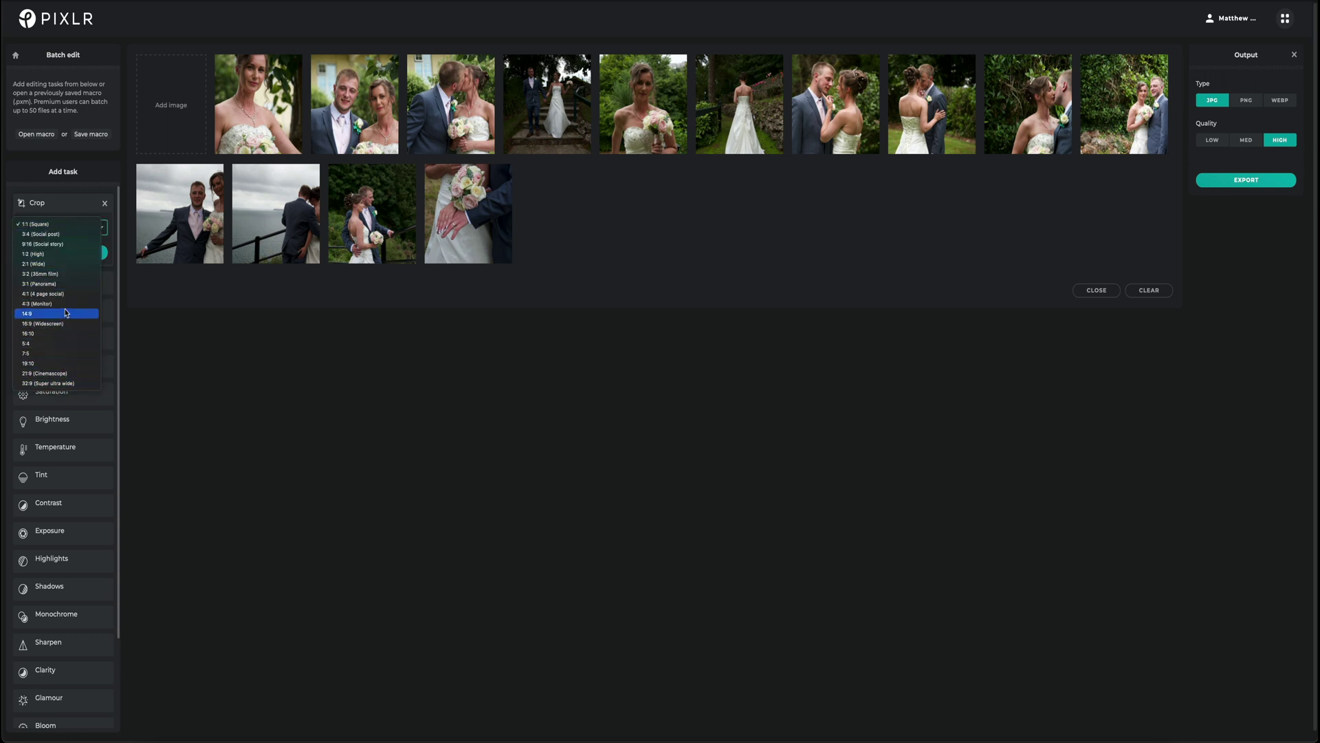
{"action": "left_click", "coordinate": [61, 207]}
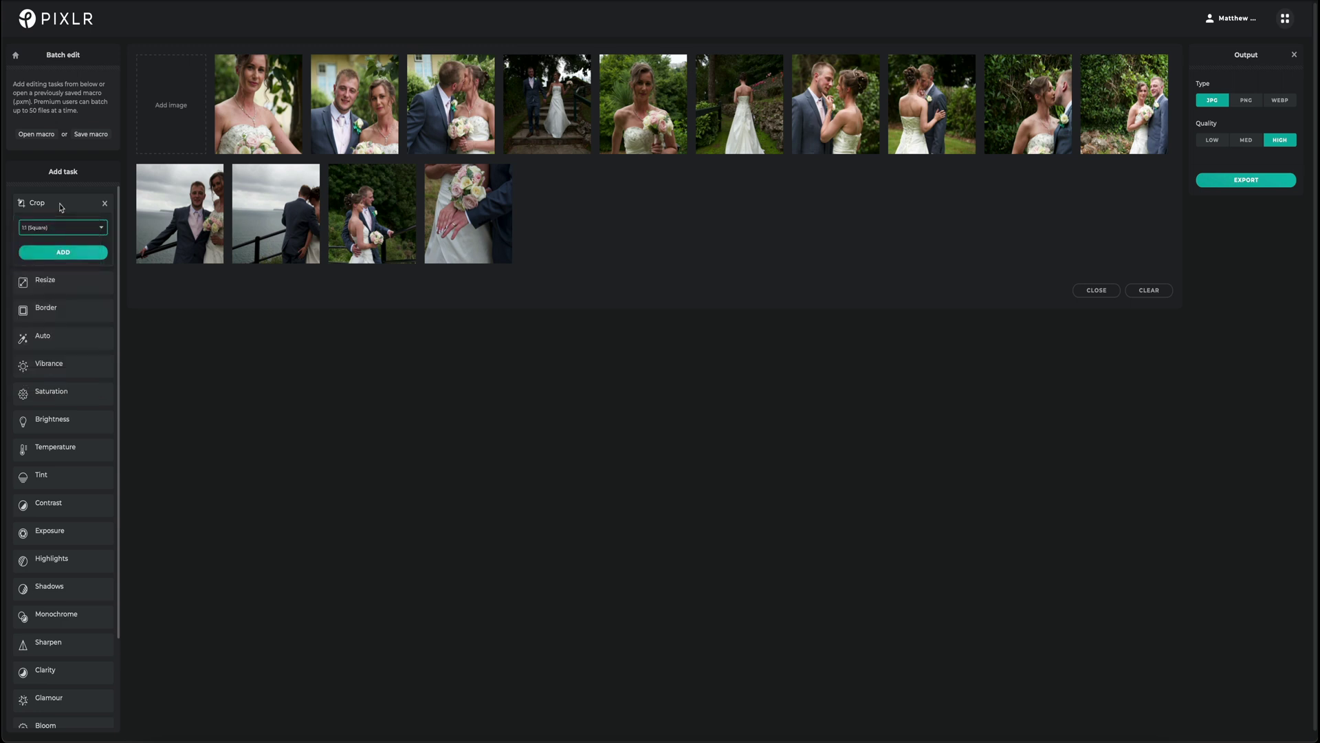
{"action": "left_click", "coordinate": [105, 205]}
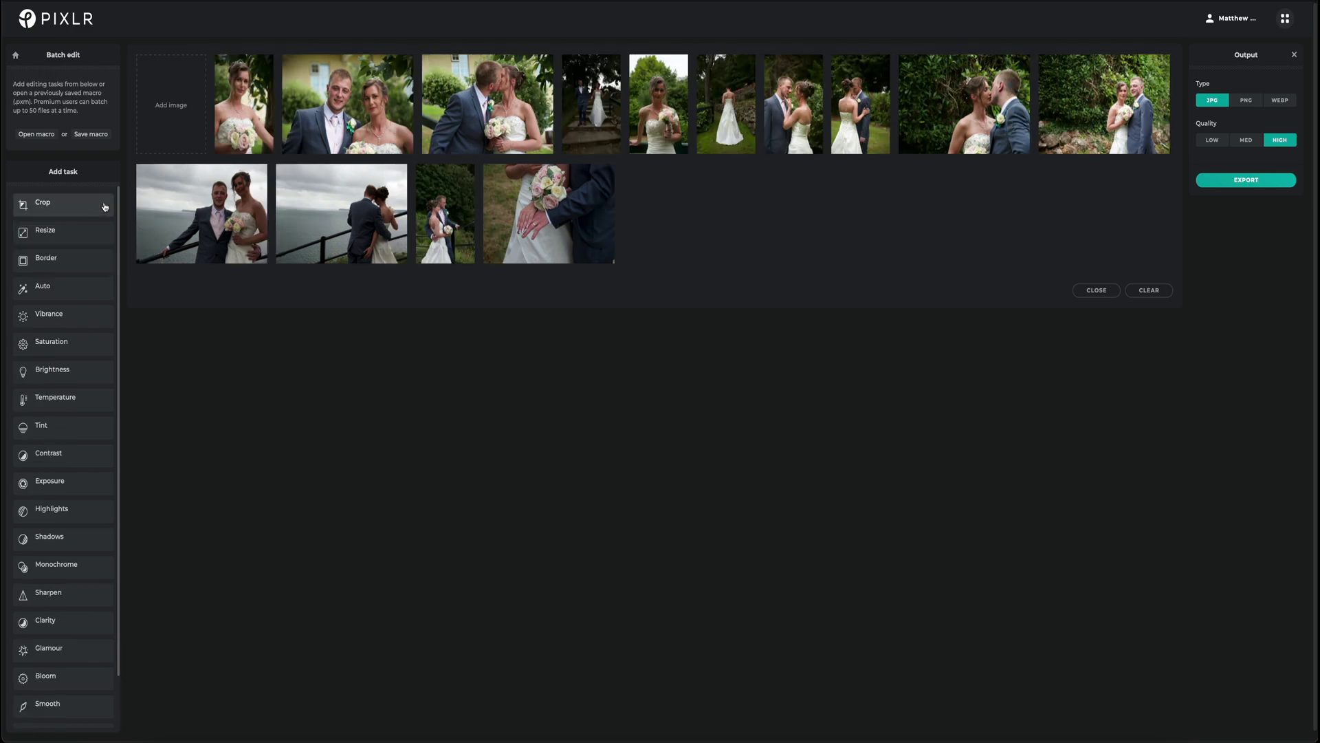
{"action": "left_click", "coordinate": [48, 232]}
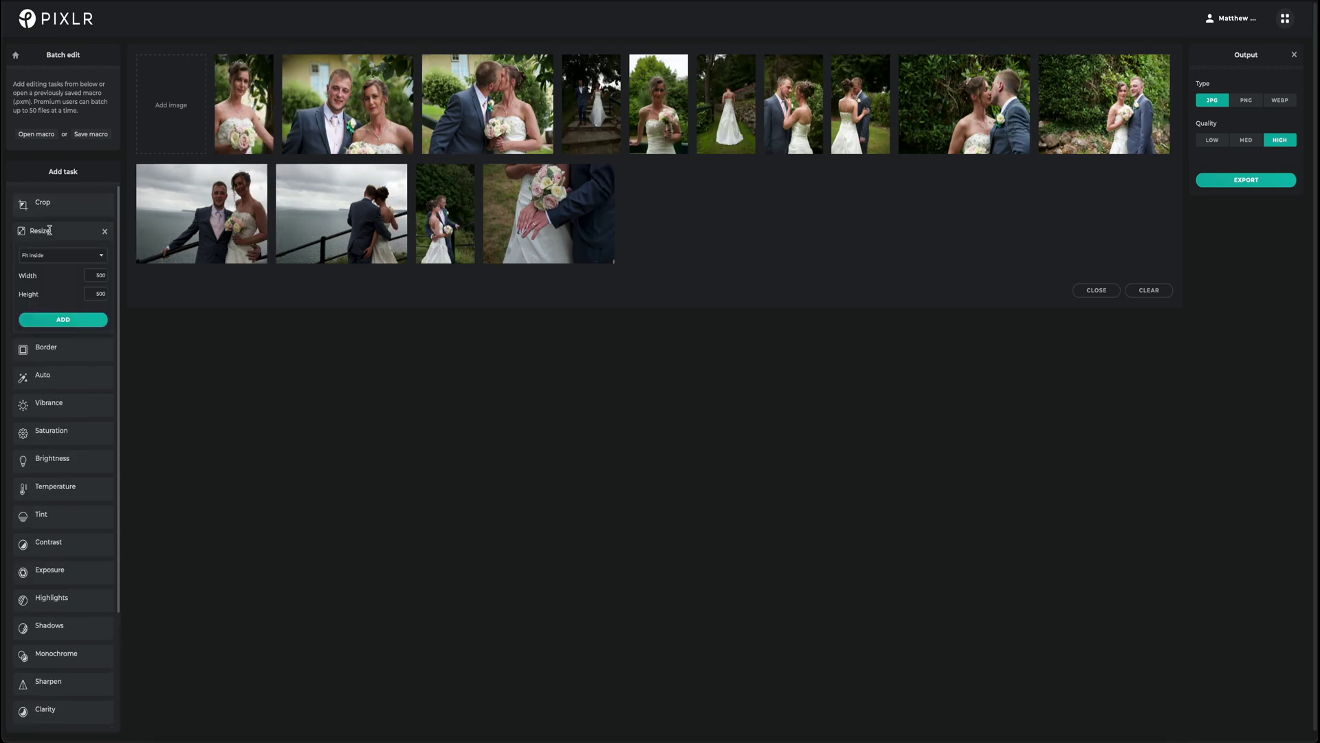
{"action": "left_click", "coordinate": [96, 278]}
{"action": "left_click", "coordinate": [104, 233]}
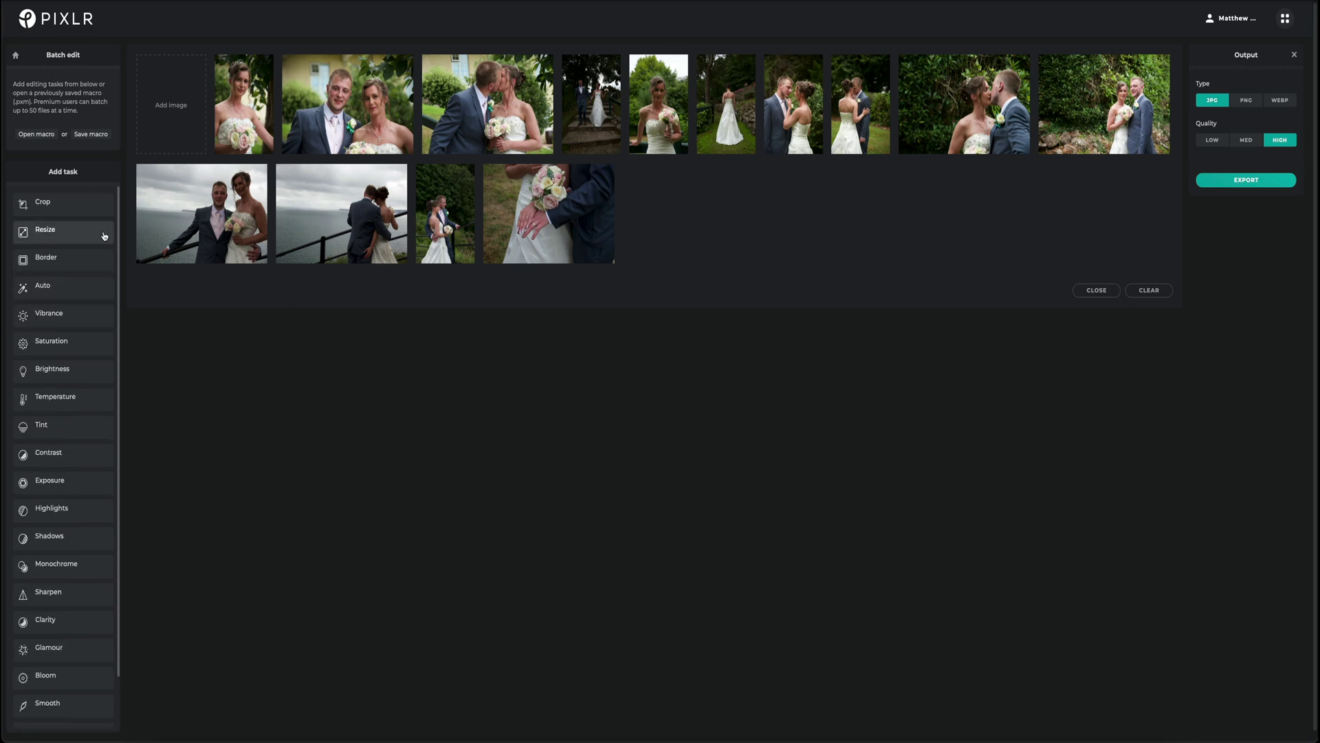
{"action": "left_click", "coordinate": [43, 257]}
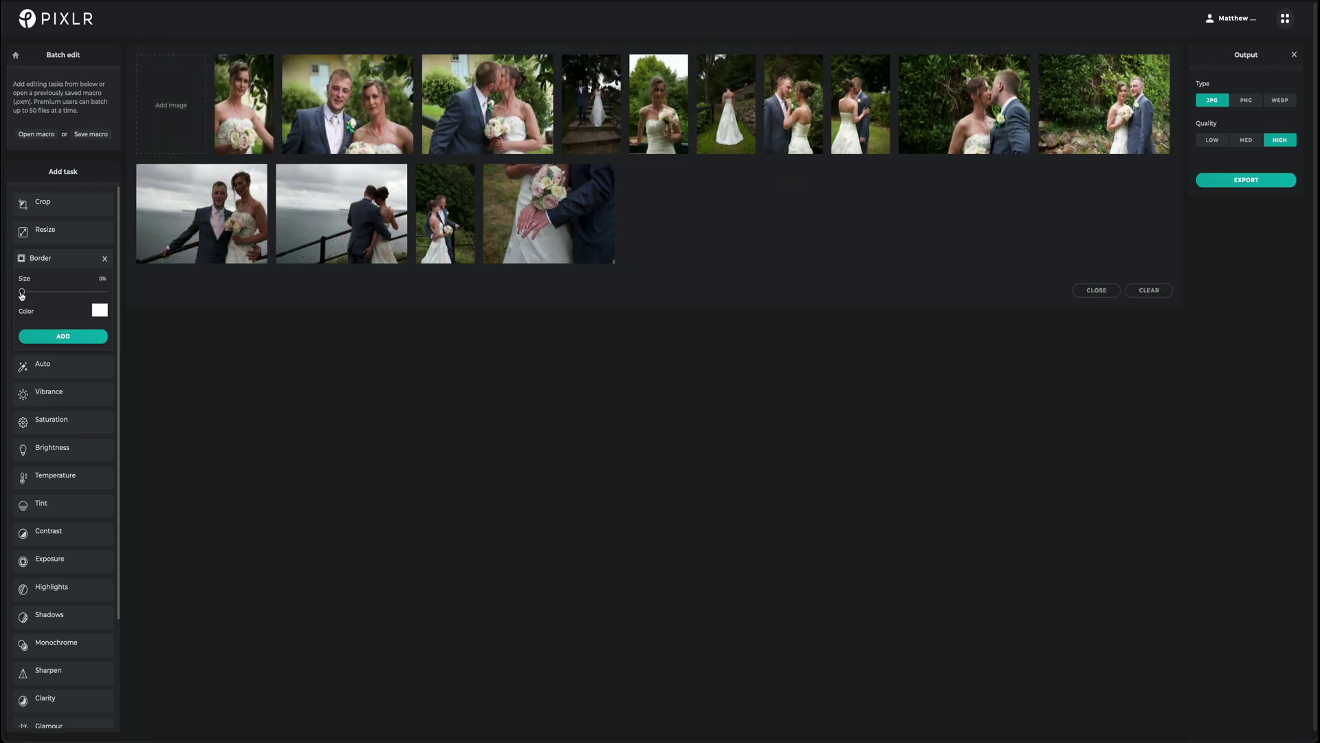
Add a 1% white border task to the whole batch and review its settings.
{"action": "left_click_drag", "start_coordinate": [23, 294], "coordinate": [29, 296]}
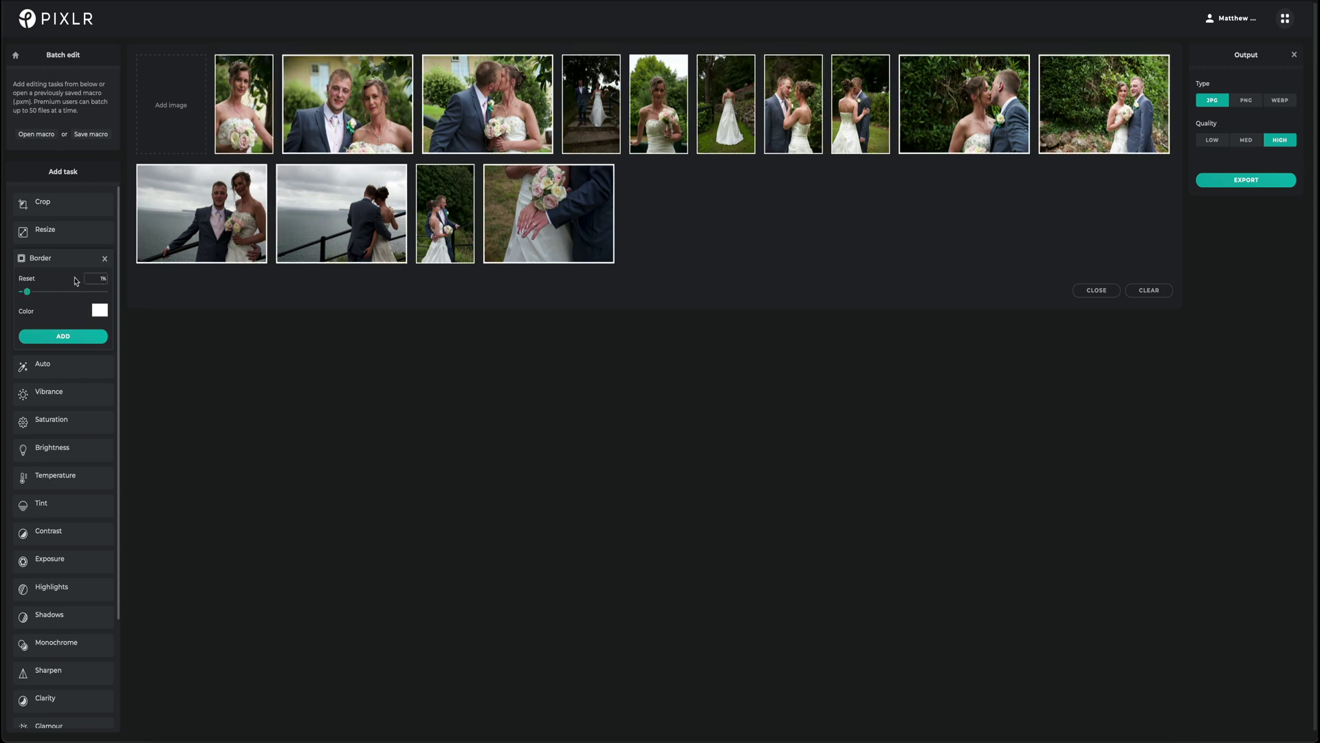
{"action": "left_click", "coordinate": [60, 336]}
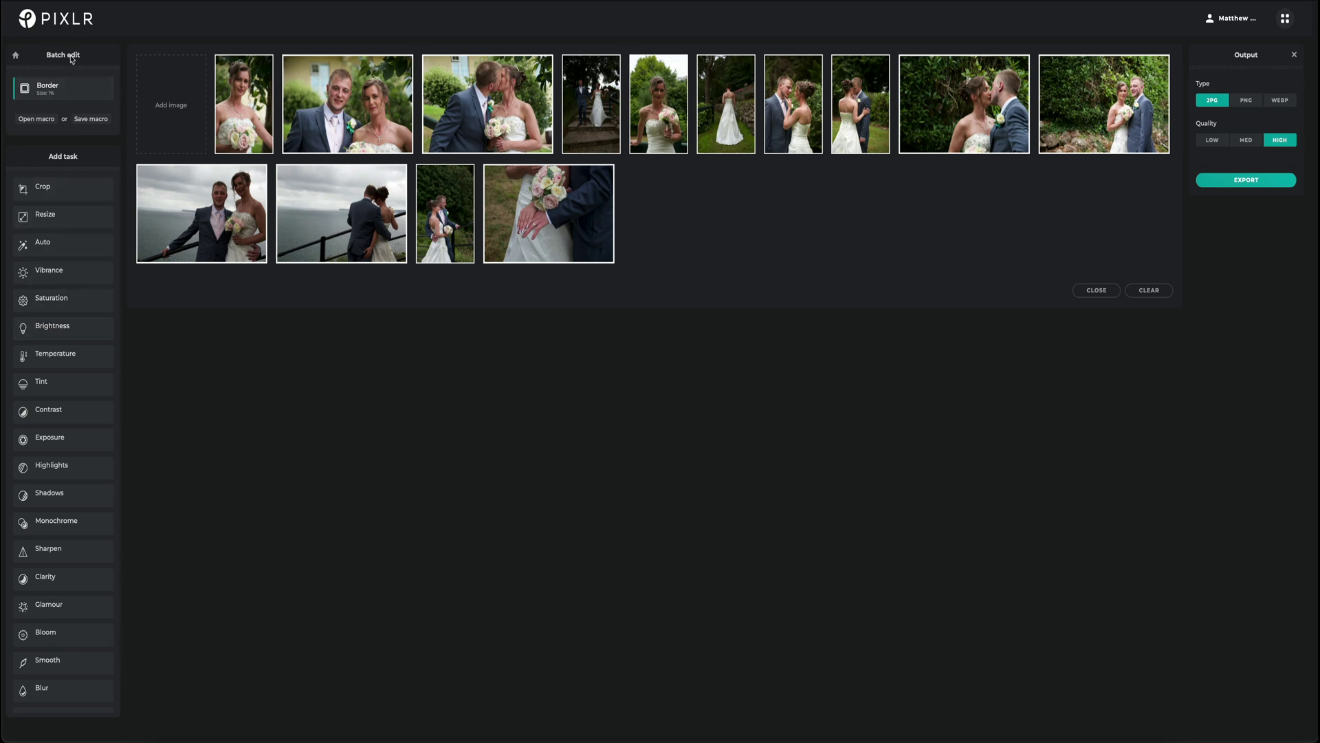
{"action": "left_click", "coordinate": [45, 84]}
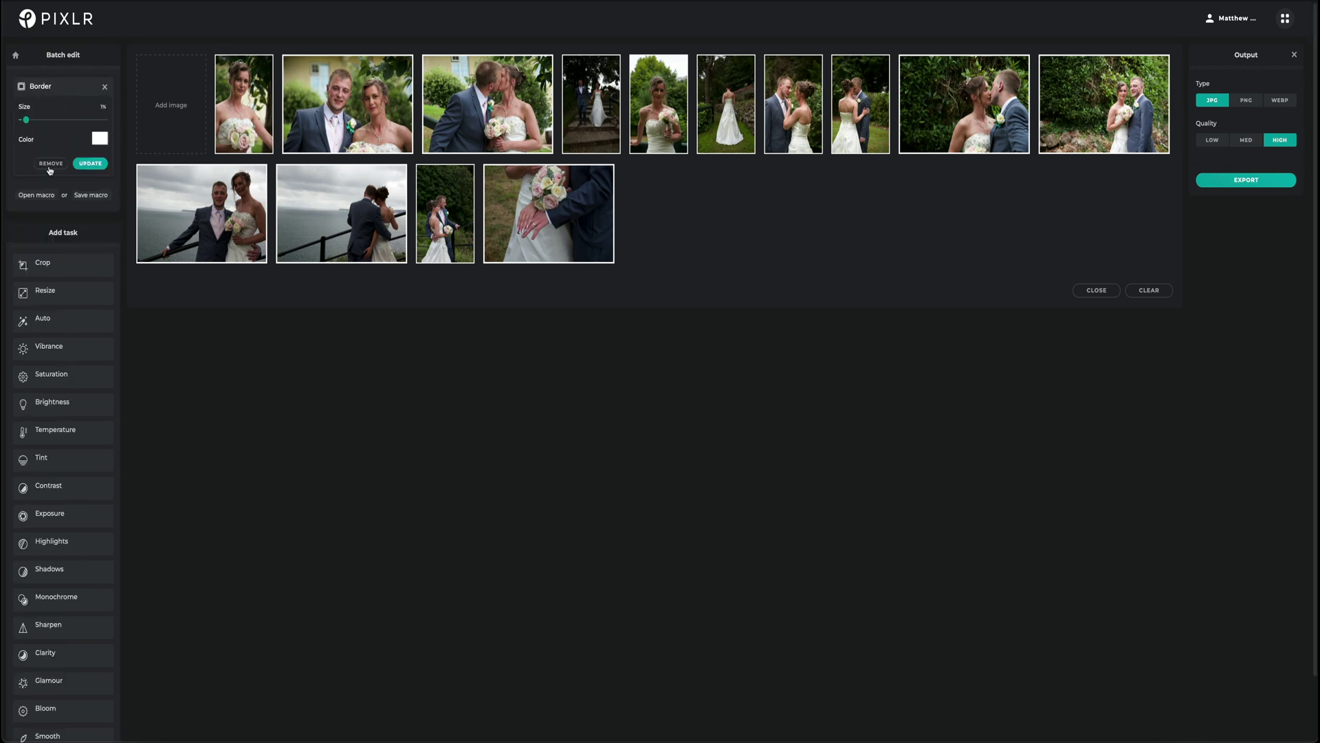
{"action": "left_click", "coordinate": [106, 88]}
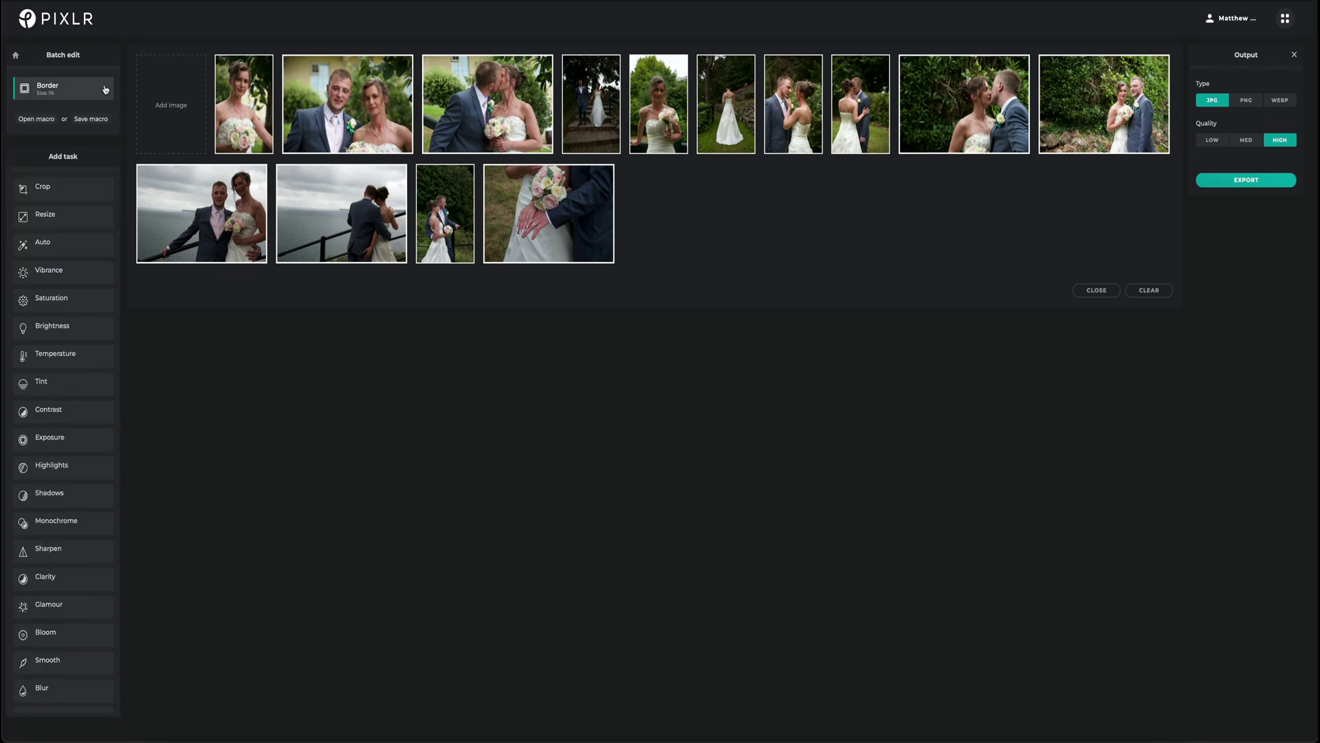
{"action": "left_click", "coordinate": [65, 244]}
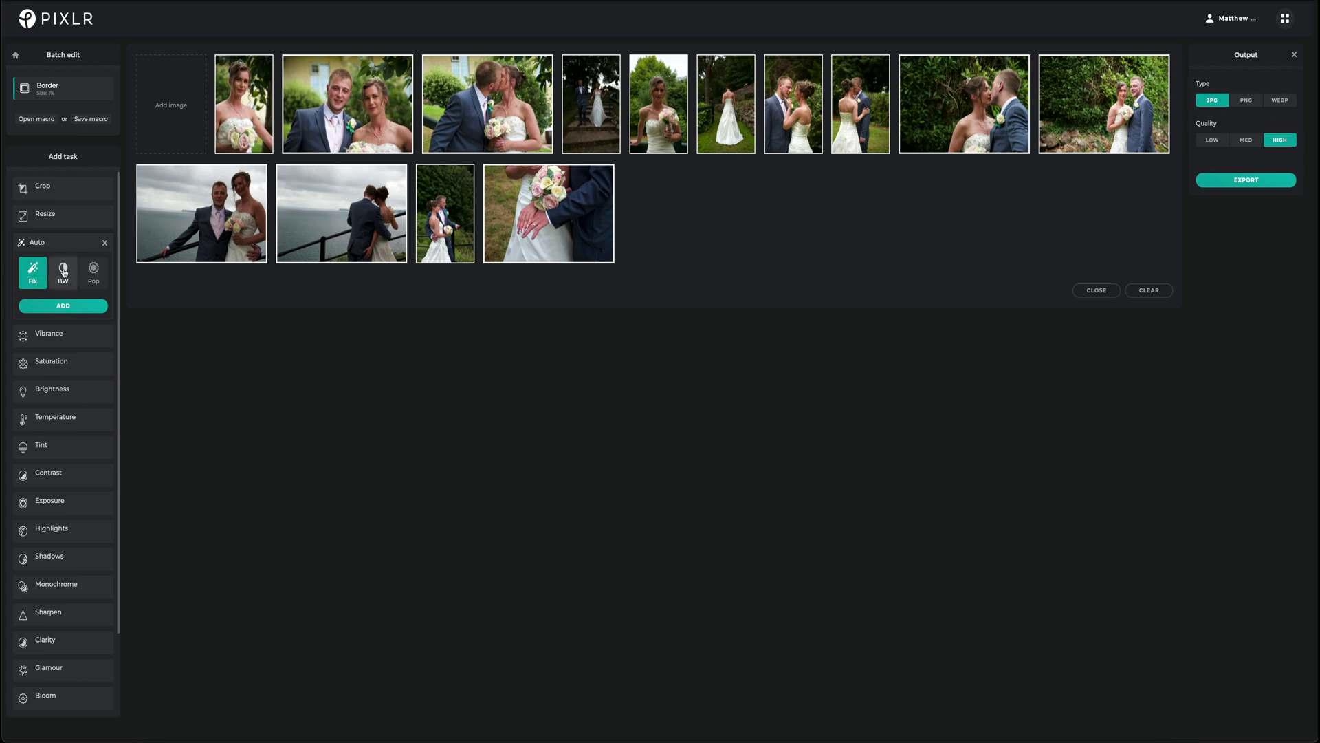
Preview the Auto BW and Pop enhancements, then dismiss Auto without adding it.
{"action": "left_click", "coordinate": [65, 271]}
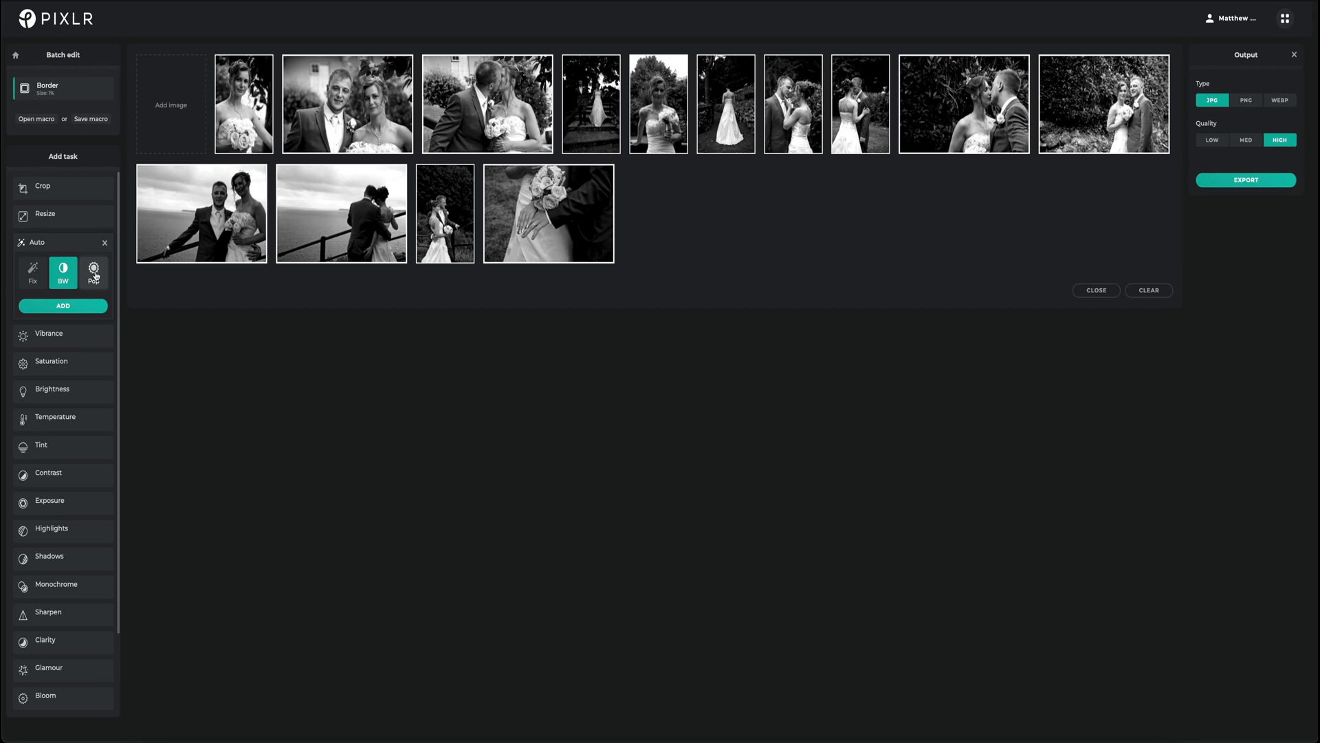
{"action": "left_click", "coordinate": [95, 272]}
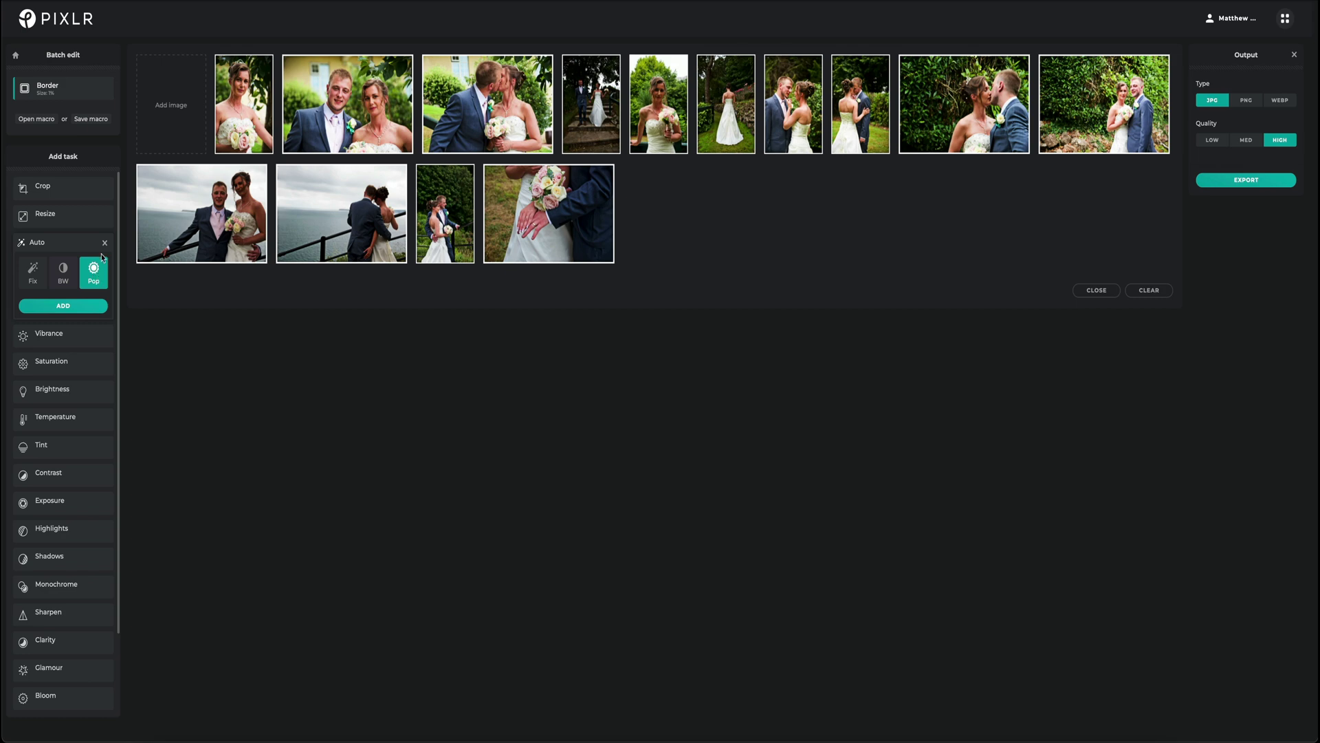
{"action": "left_click", "coordinate": [104, 245]}
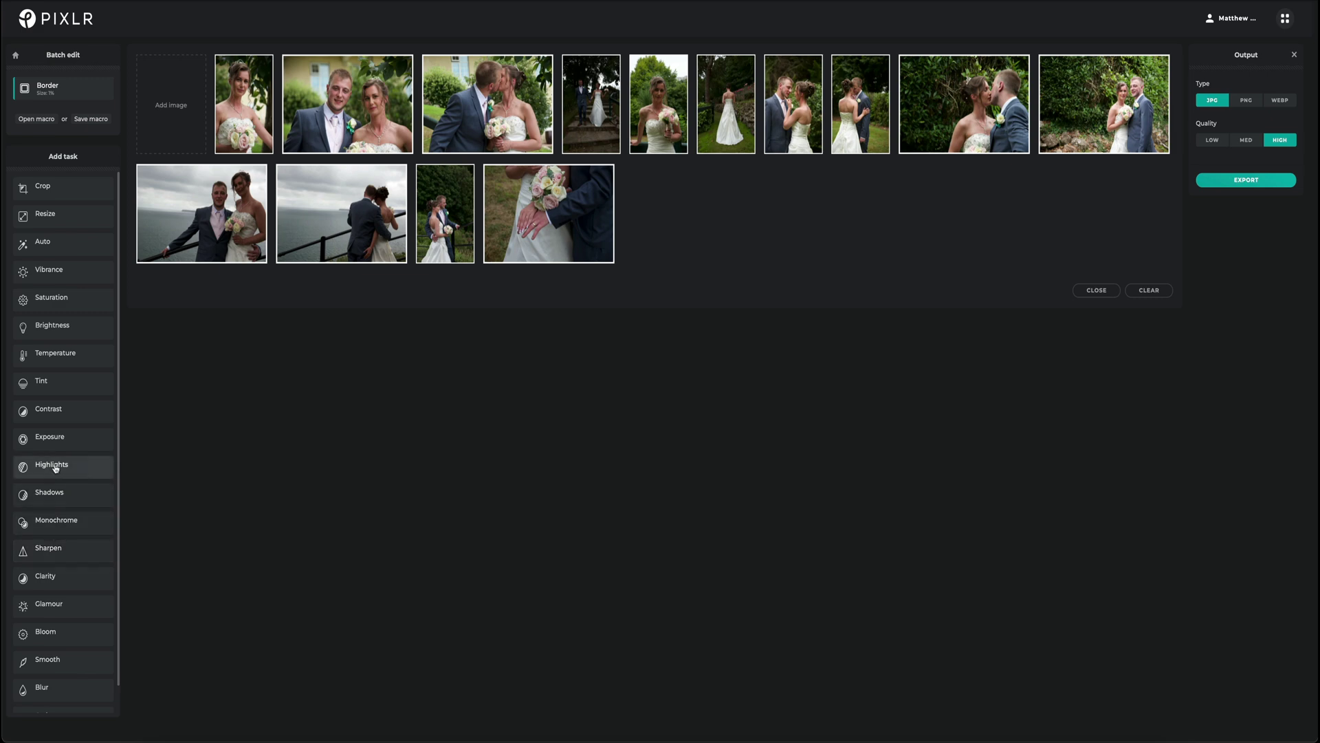
Add Vibrance -5 and Saturation -10 tasks to the batch.
{"action": "left_click", "coordinate": [50, 272]}
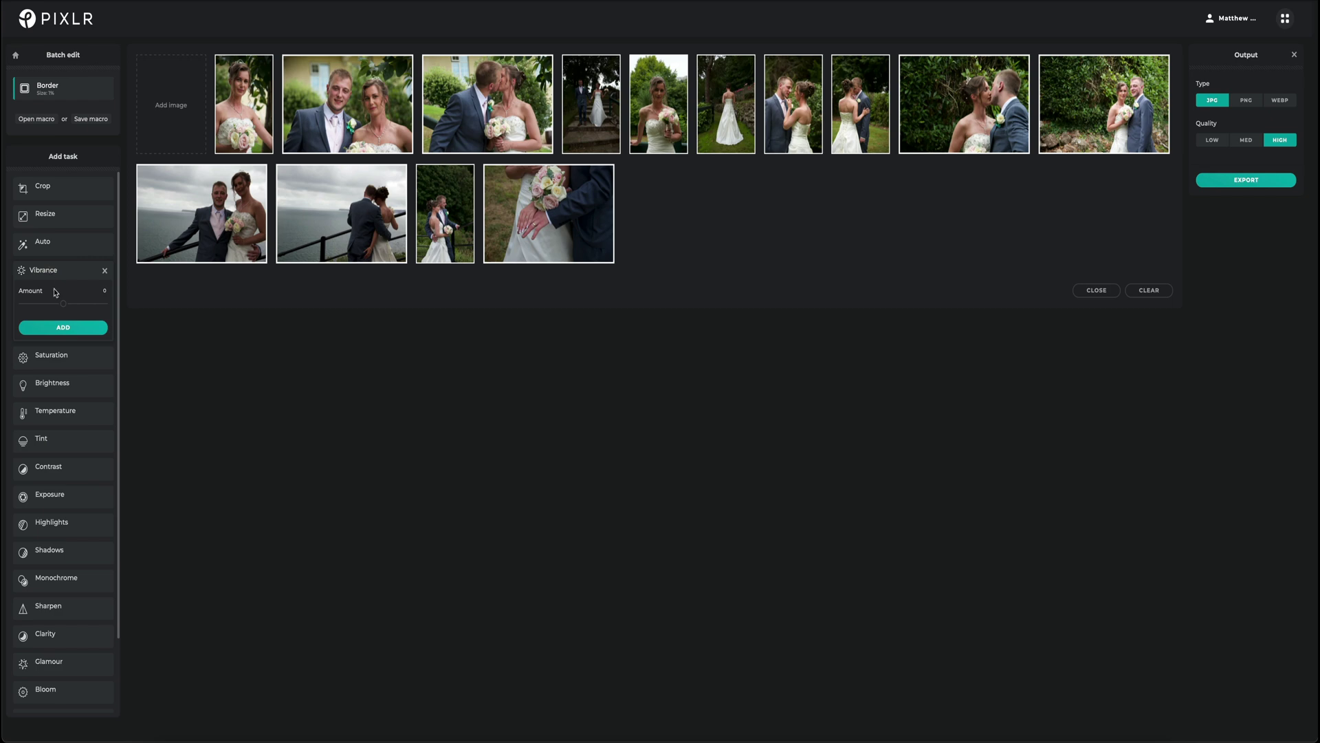
{"action": "left_click_drag", "start_coordinate": [62, 304], "coordinate": [61, 307]}
{"action": "left_click", "coordinate": [71, 329]}
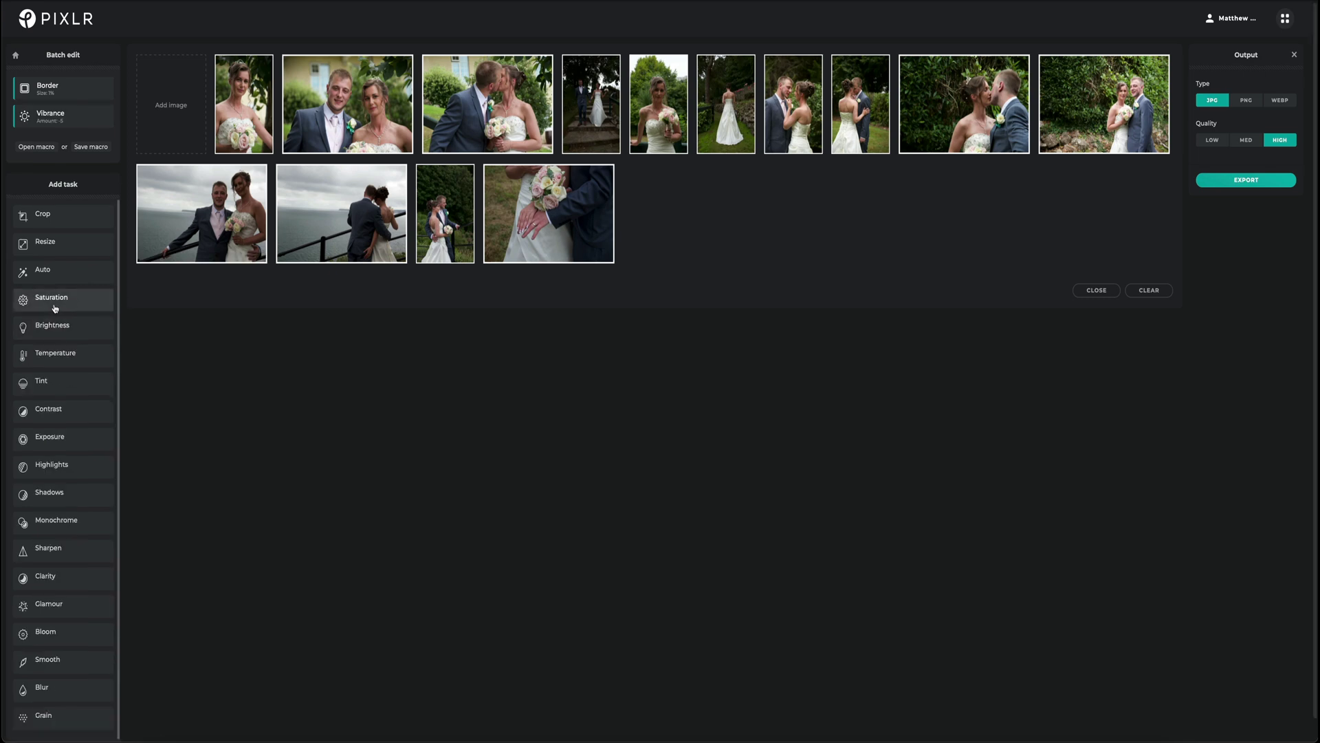
{"action": "left_click", "coordinate": [57, 300]}
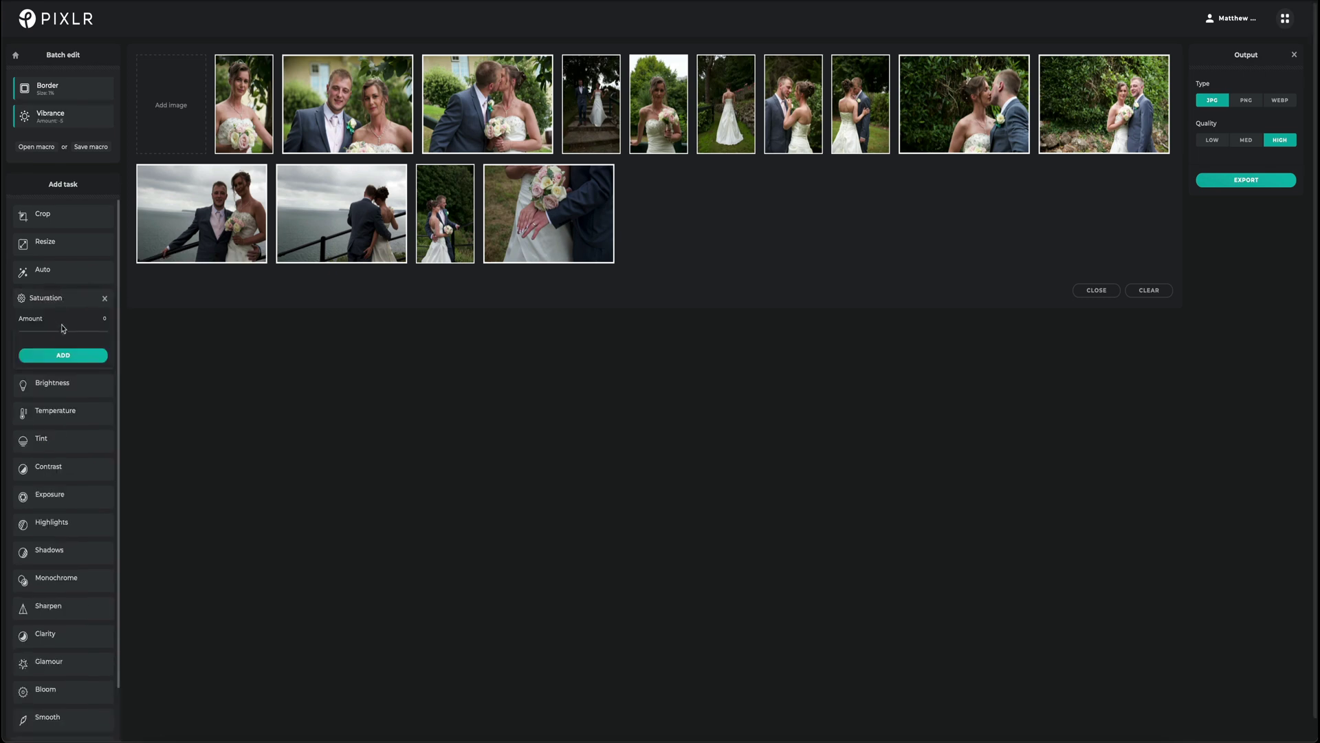
{"action": "left_click_drag", "start_coordinate": [63, 333], "coordinate": [59, 335]}
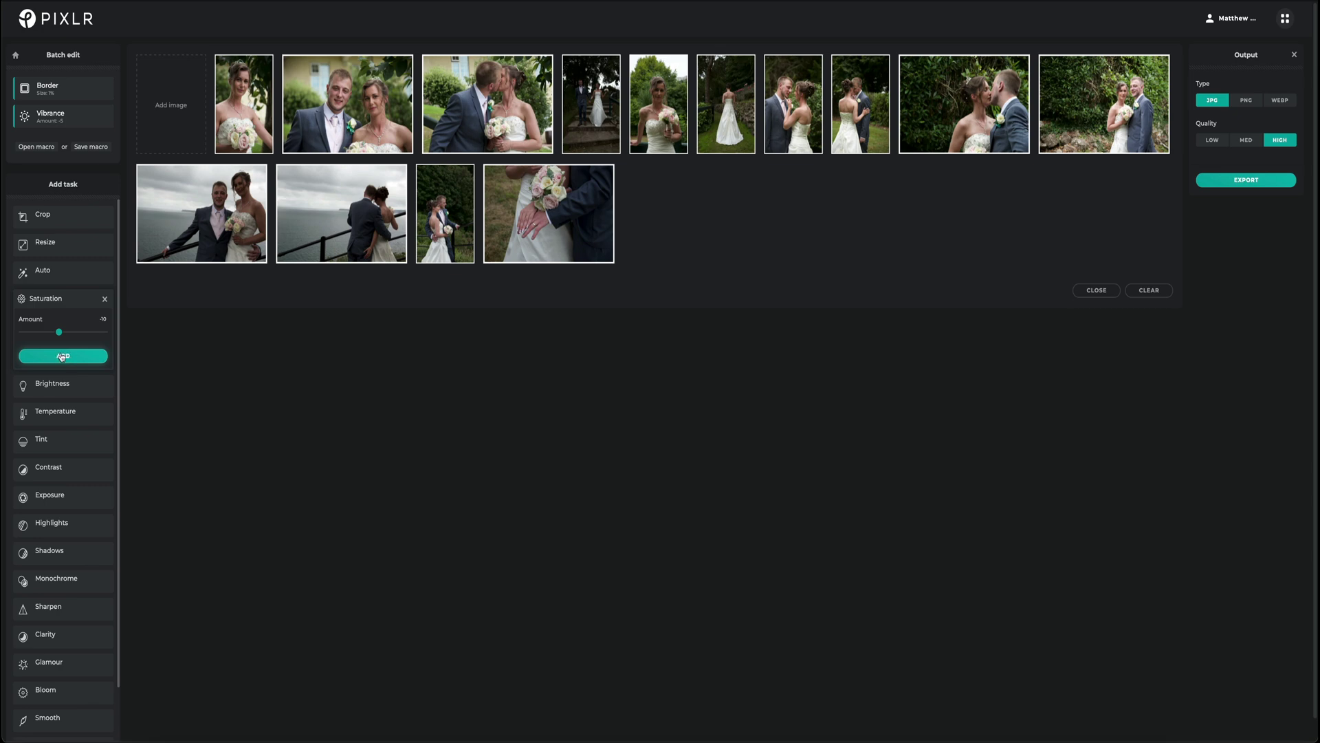
{"action": "left_click", "coordinate": [61, 355]}
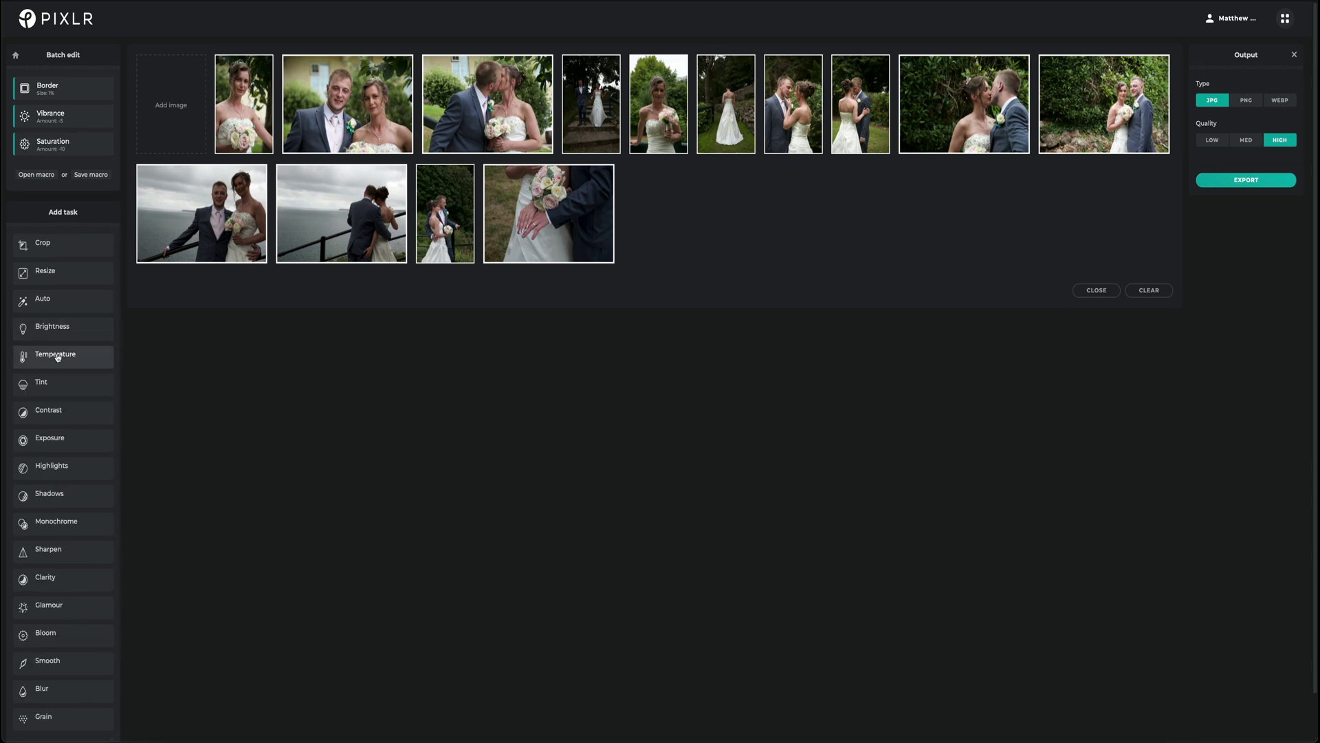
Add Temperature 25 and Exposure 4 tasks to the batch.
{"action": "left_click", "coordinate": [58, 356]}
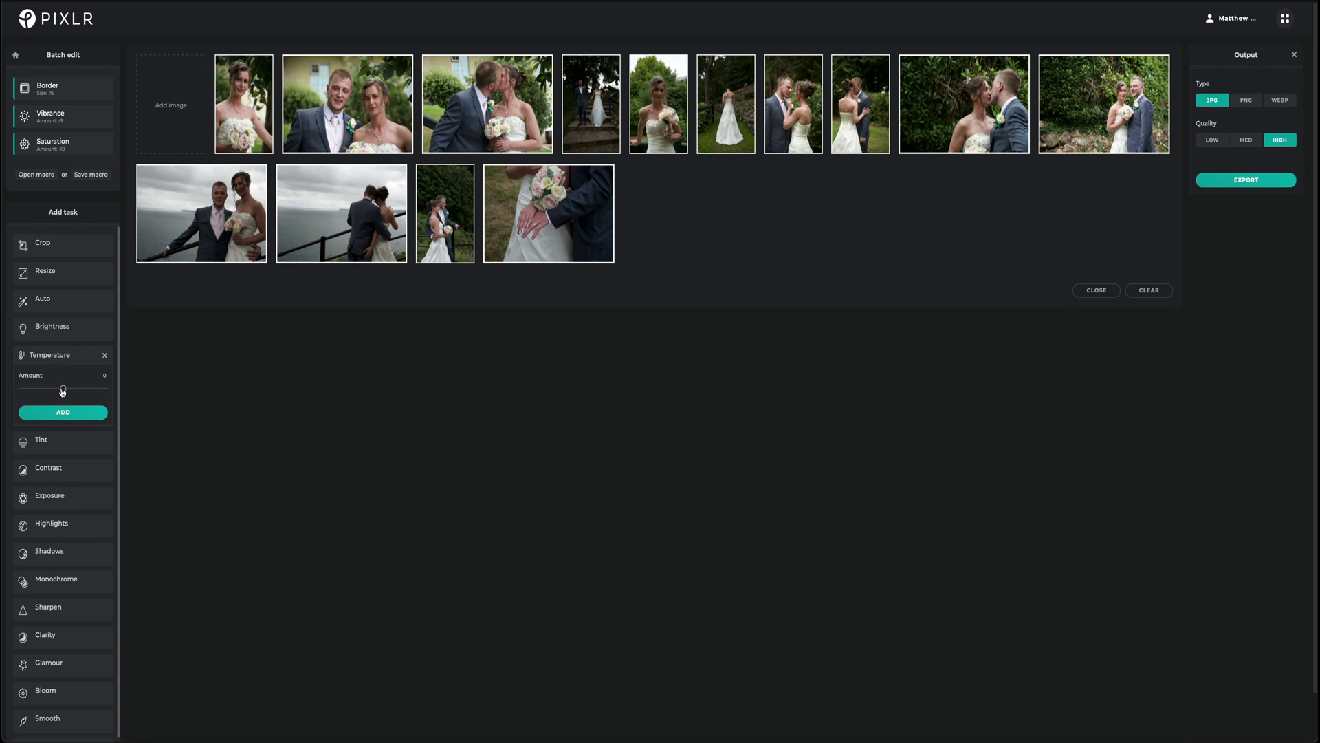
{"action": "left_click_drag", "start_coordinate": [64, 391], "coordinate": [73, 391]}
{"action": "left_click", "coordinate": [61, 411]}
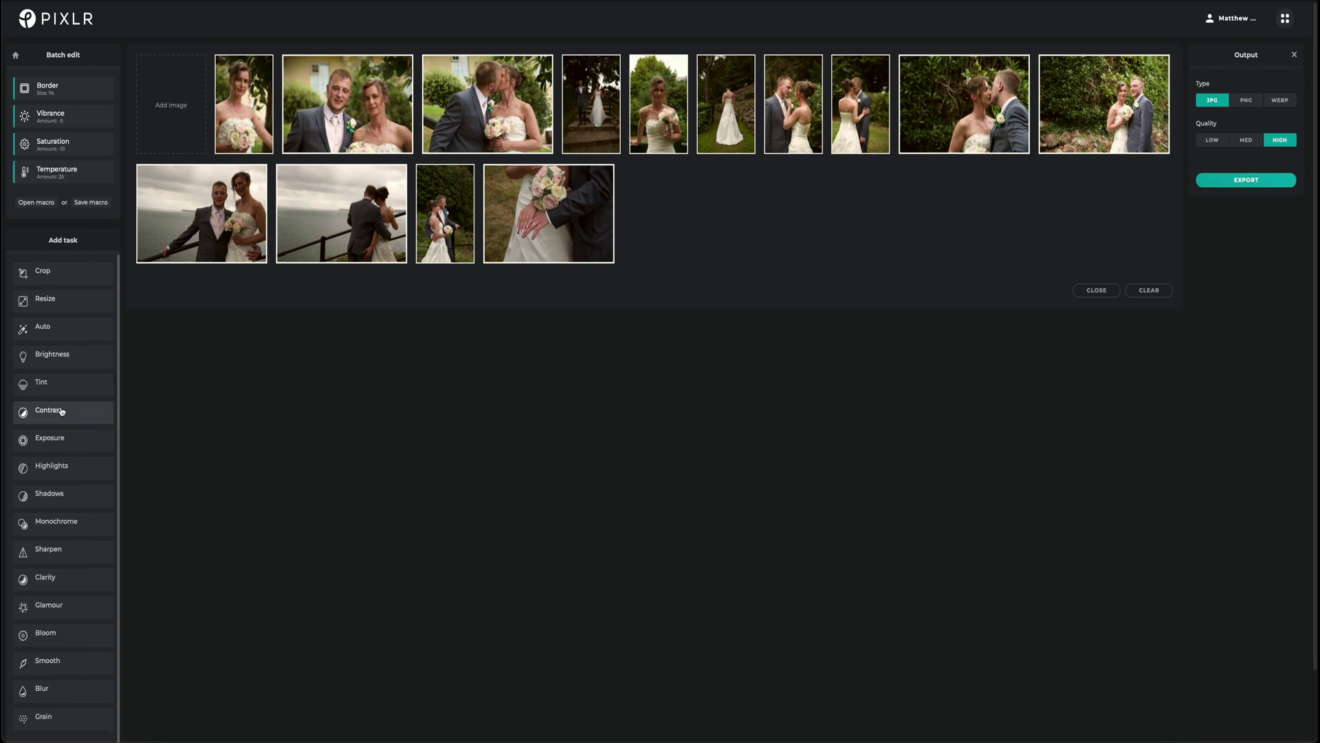
{"action": "left_click", "coordinate": [56, 443]}
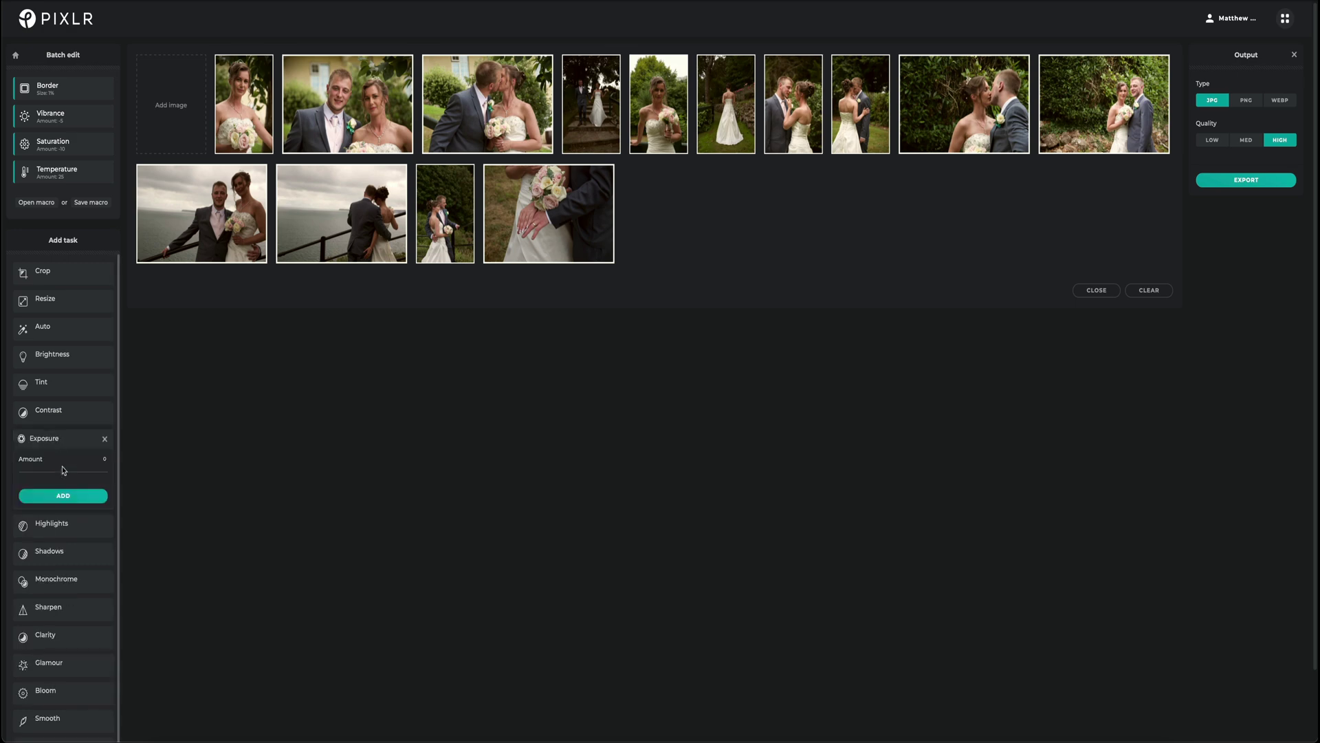
{"action": "left_click_drag", "start_coordinate": [63, 473], "coordinate": [66, 474]}
{"action": "left_click", "coordinate": [61, 495]}
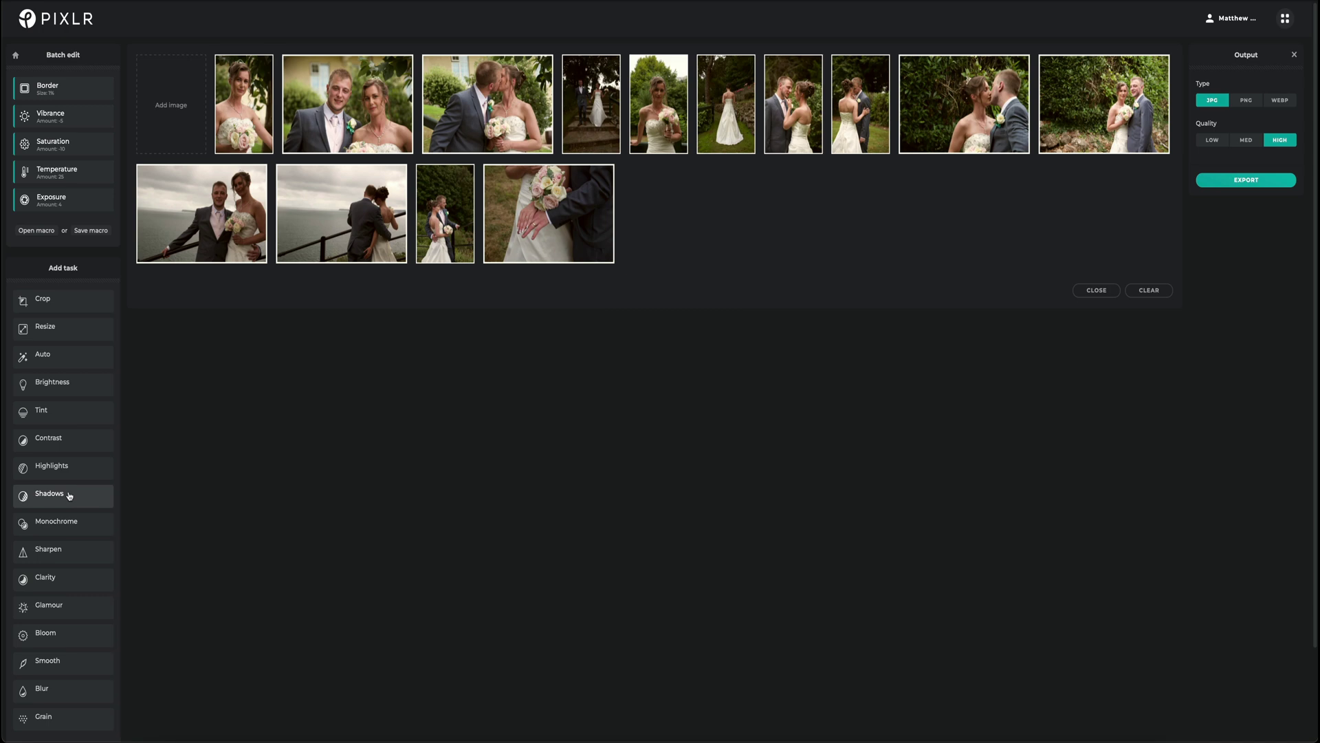
Add Highlights 10 and Shadows -15 tasks to the batch.
{"action": "left_click", "coordinate": [64, 473]}
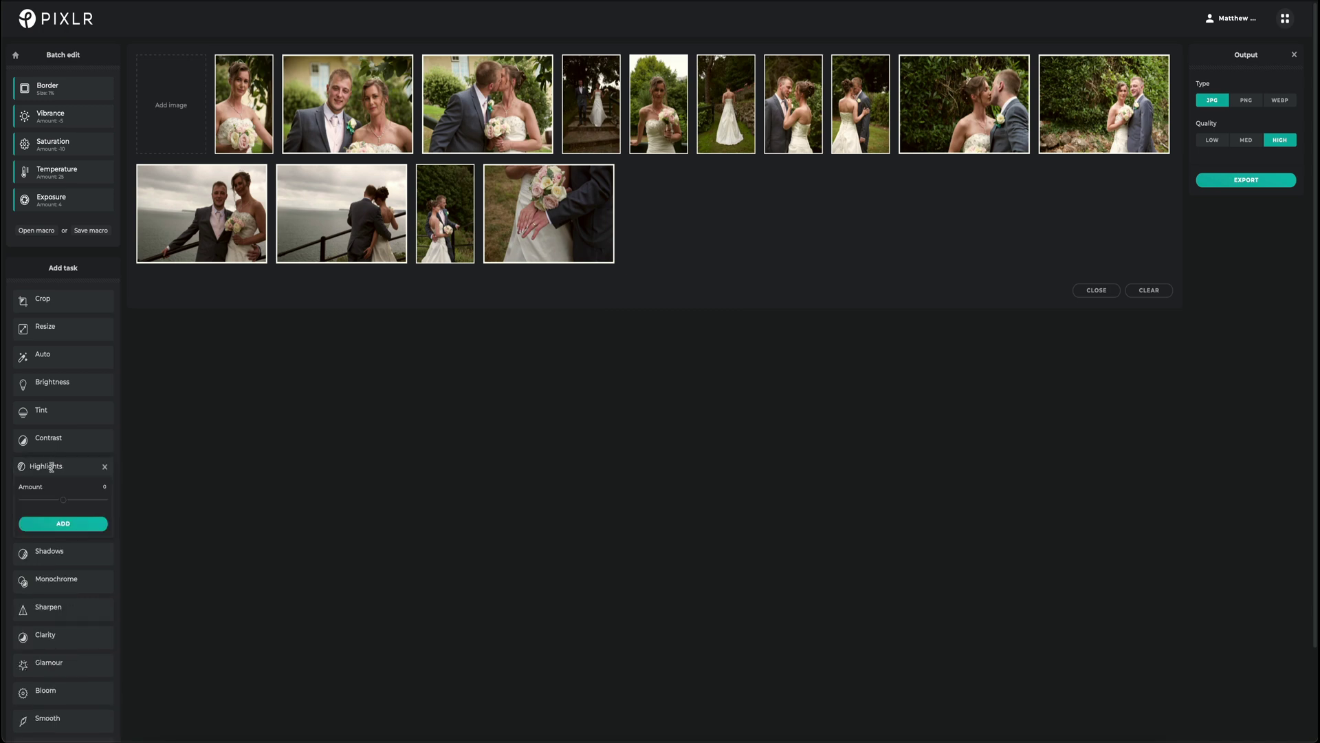
{"action": "left_click_drag", "start_coordinate": [66, 502], "coordinate": [69, 503]}
{"action": "left_click", "coordinate": [74, 525]}
{"action": "left_click", "coordinate": [56, 498]}
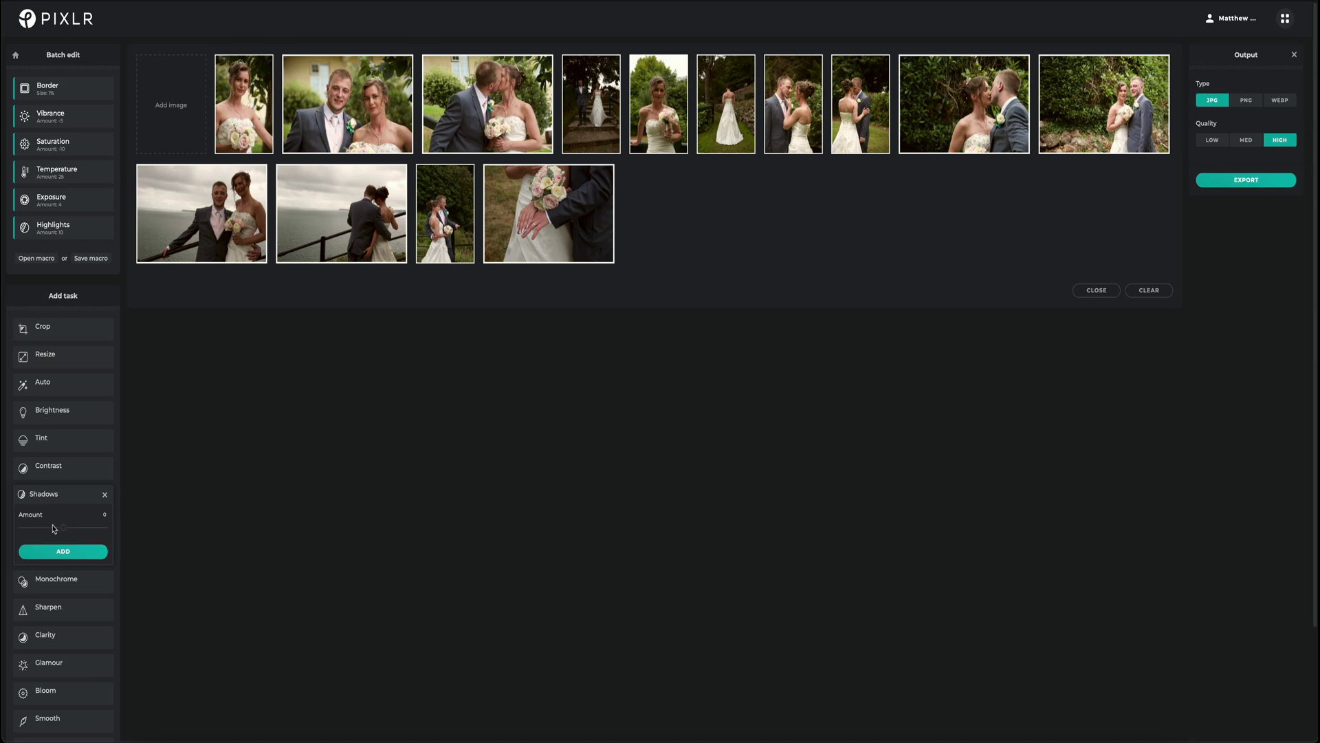
{"action": "left_click", "coordinate": [61, 527]}
{"action": "left_click_drag", "start_coordinate": [62, 529], "coordinate": [59, 529]}
{"action": "left_click_drag", "start_coordinate": [59, 528], "coordinate": [57, 529]}
{"action": "left_click", "coordinate": [66, 551]}
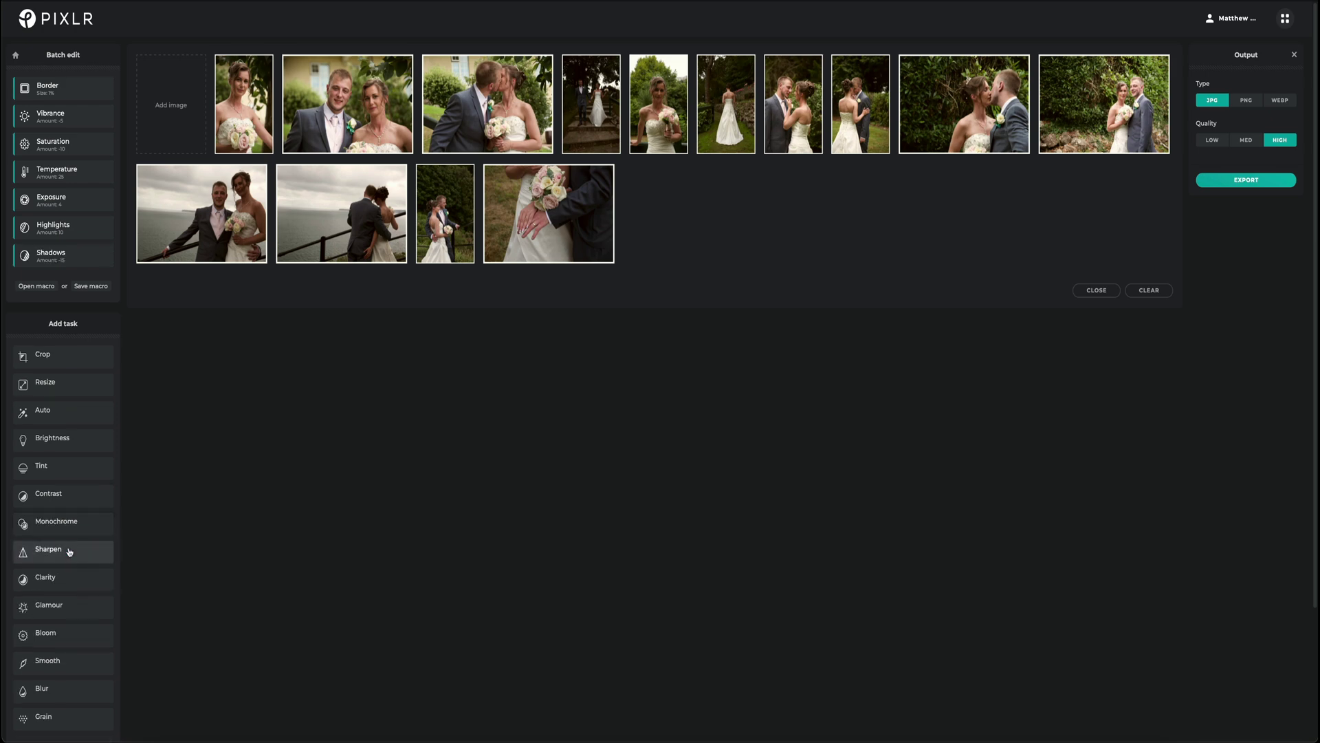
Add a Sharpen 10 task and review it without changes.
{"action": "left_click", "coordinate": [48, 548]}
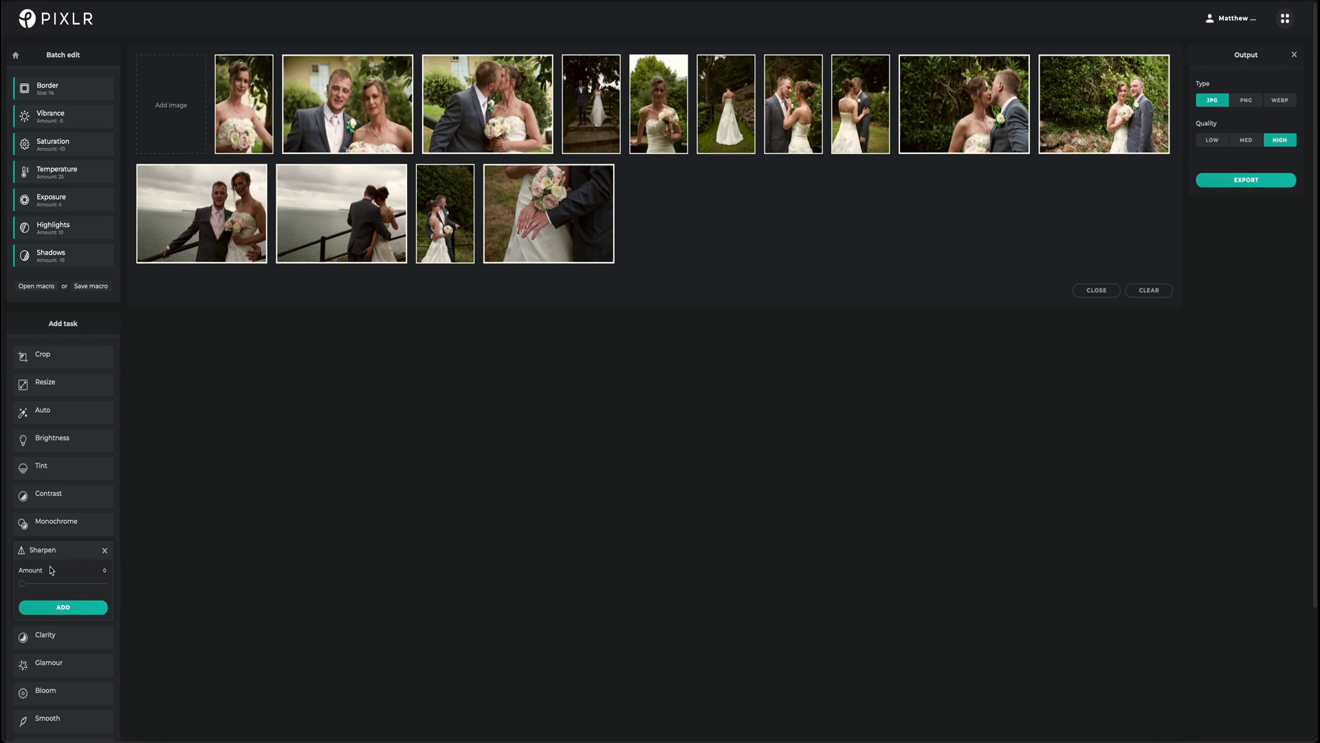
{"action": "left_click_drag", "start_coordinate": [21, 583], "coordinate": [64, 588]}
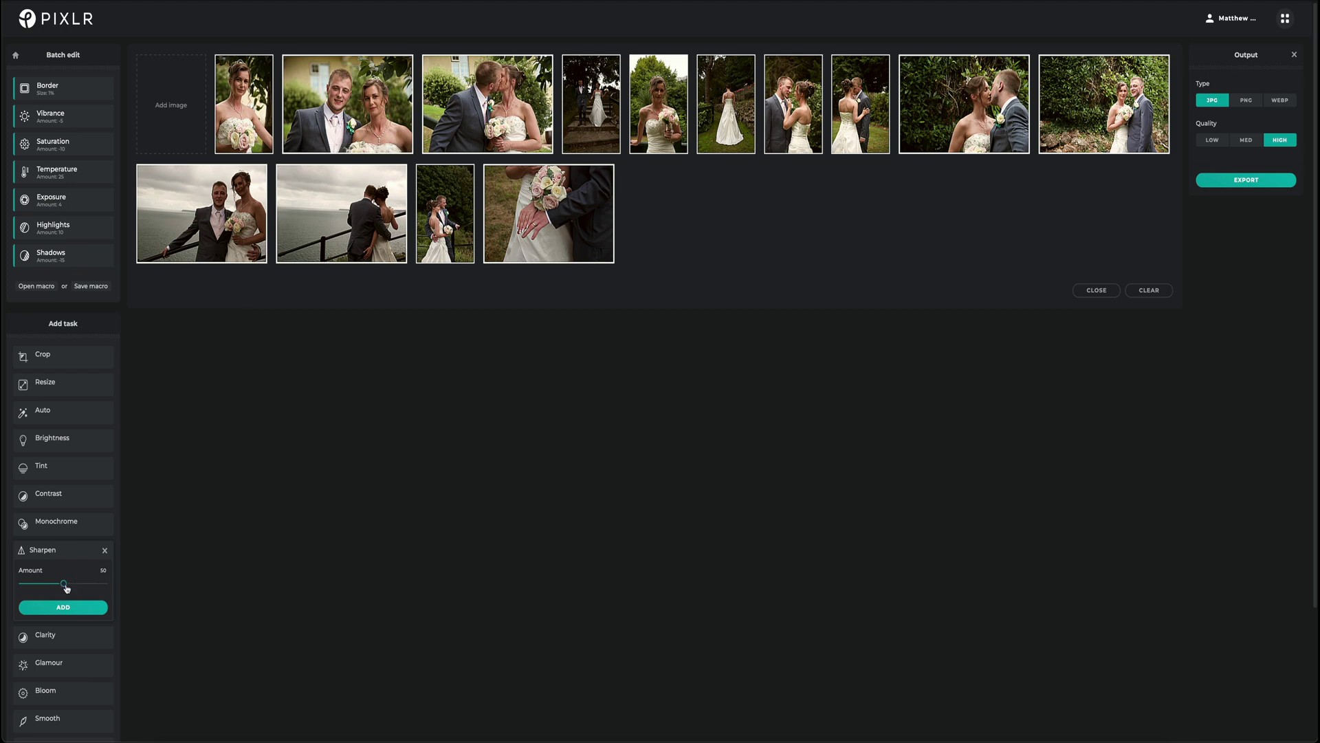
{"action": "left_click_drag", "start_coordinate": [64, 584], "coordinate": [32, 587]}
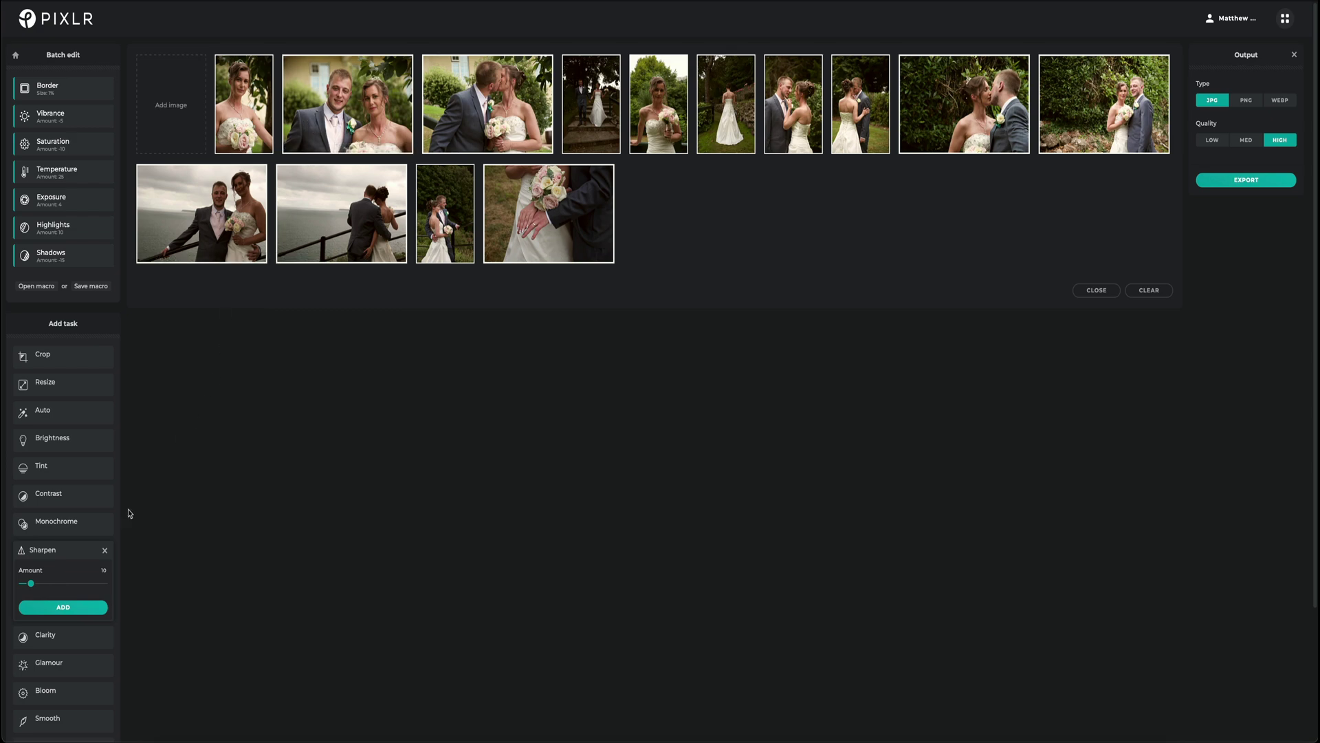
{"action": "left_click", "coordinate": [78, 607]}
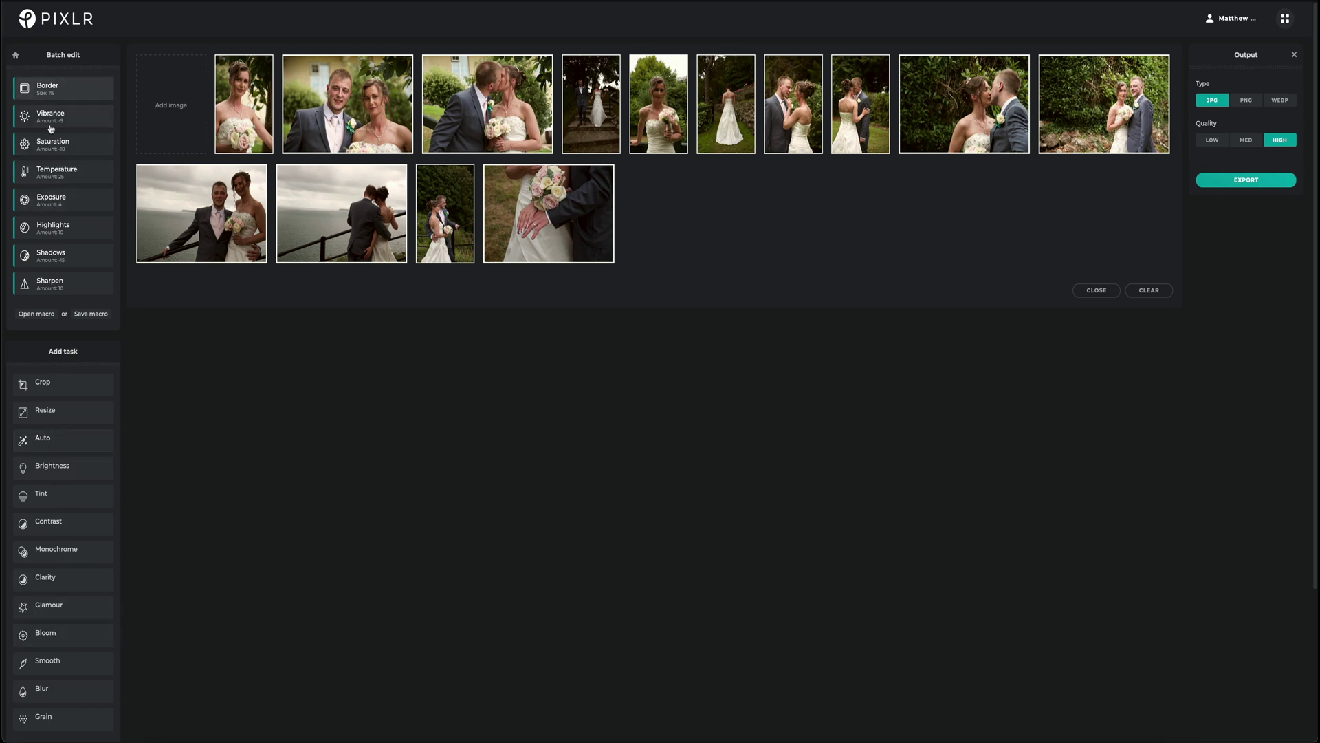
{"action": "left_click", "coordinate": [46, 278]}
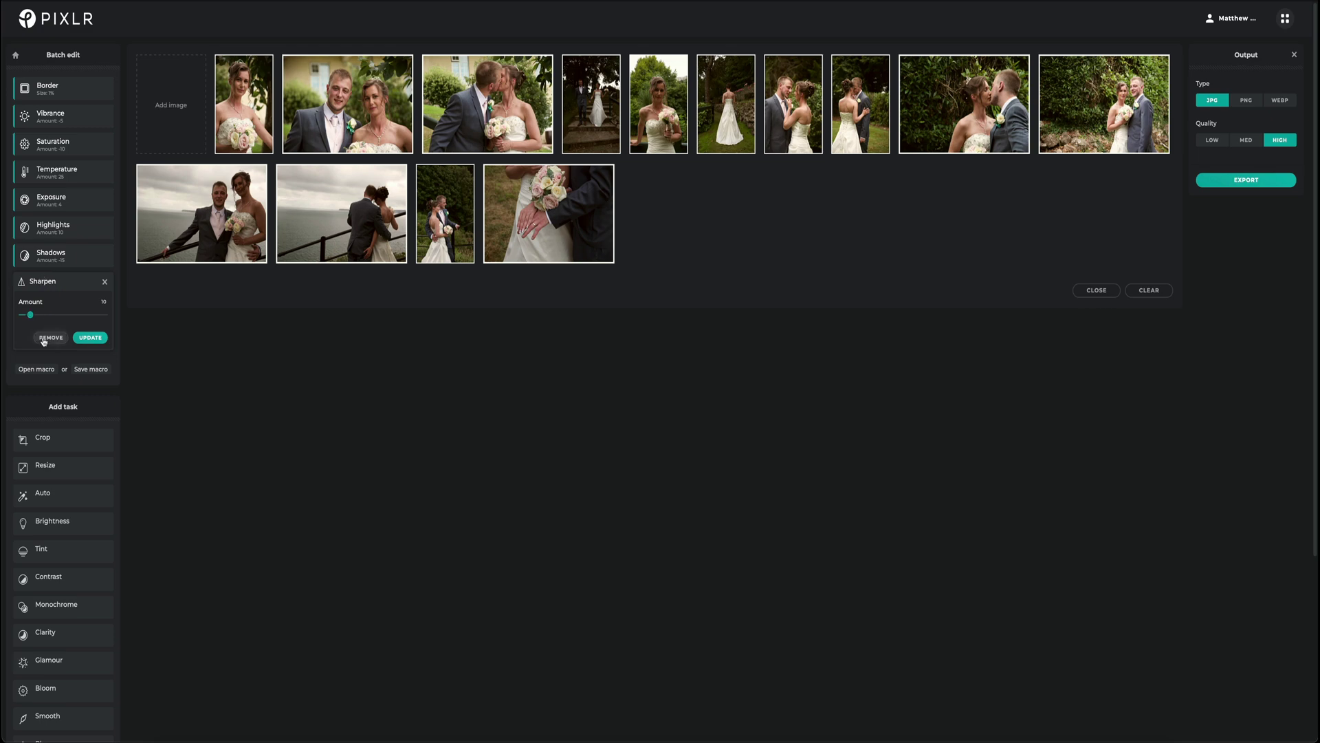
{"action": "left_click", "coordinate": [104, 282]}
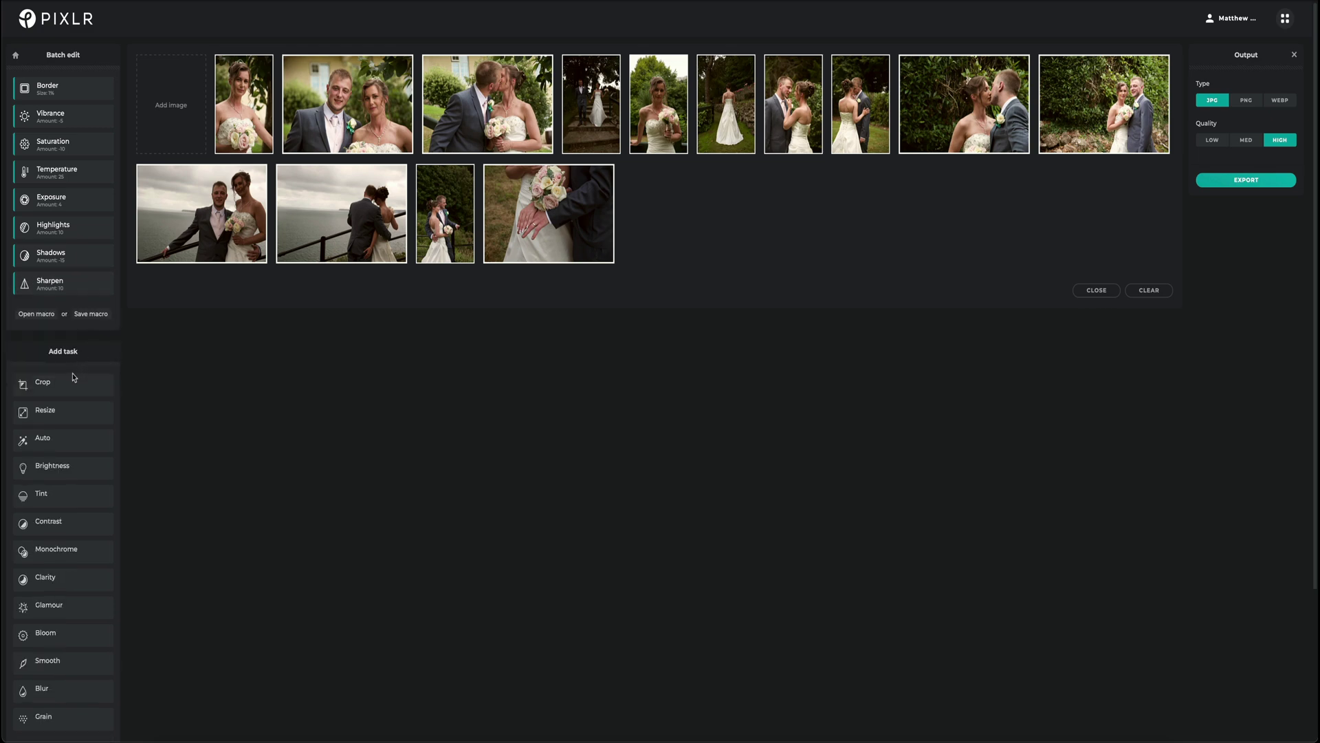
Preview Clarity at several amounts, ending near -20, then discard it unadded.
{"action": "left_click", "coordinate": [45, 578]}
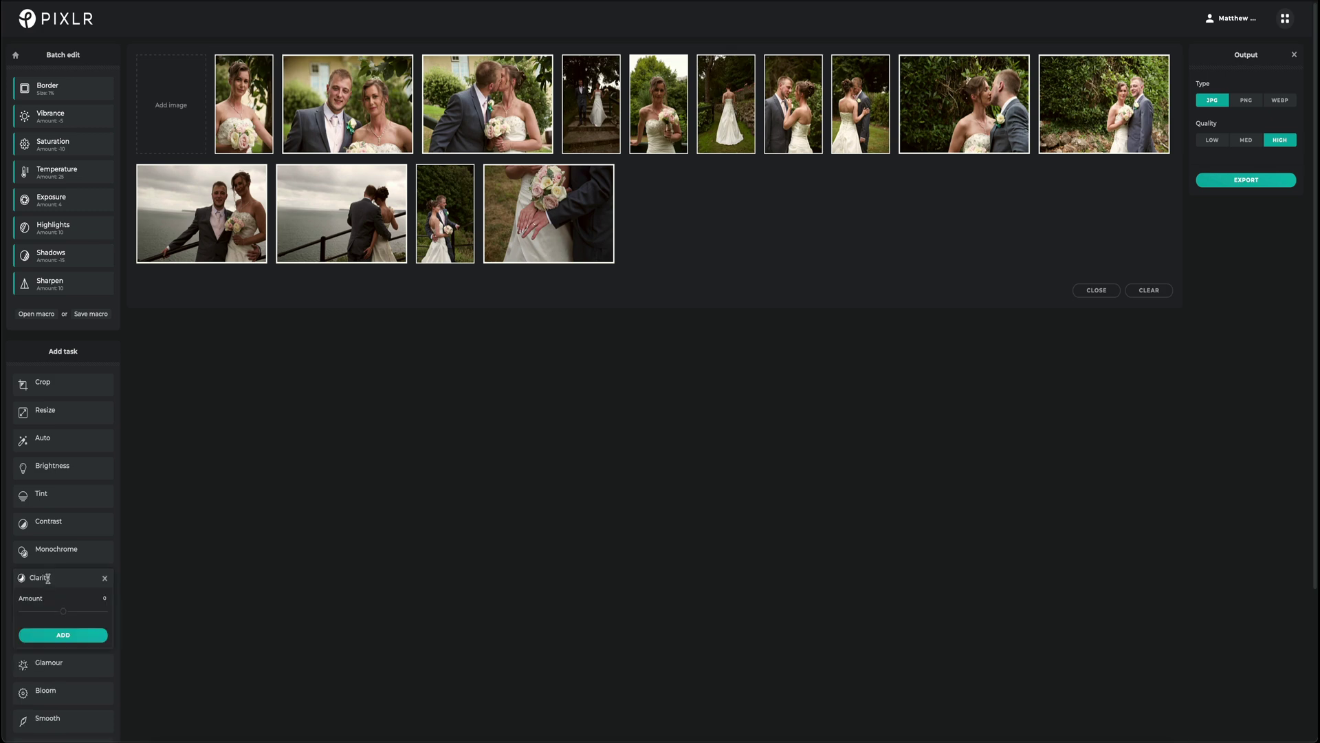
{"action": "left_click_drag", "start_coordinate": [61, 614], "coordinate": [95, 615]}
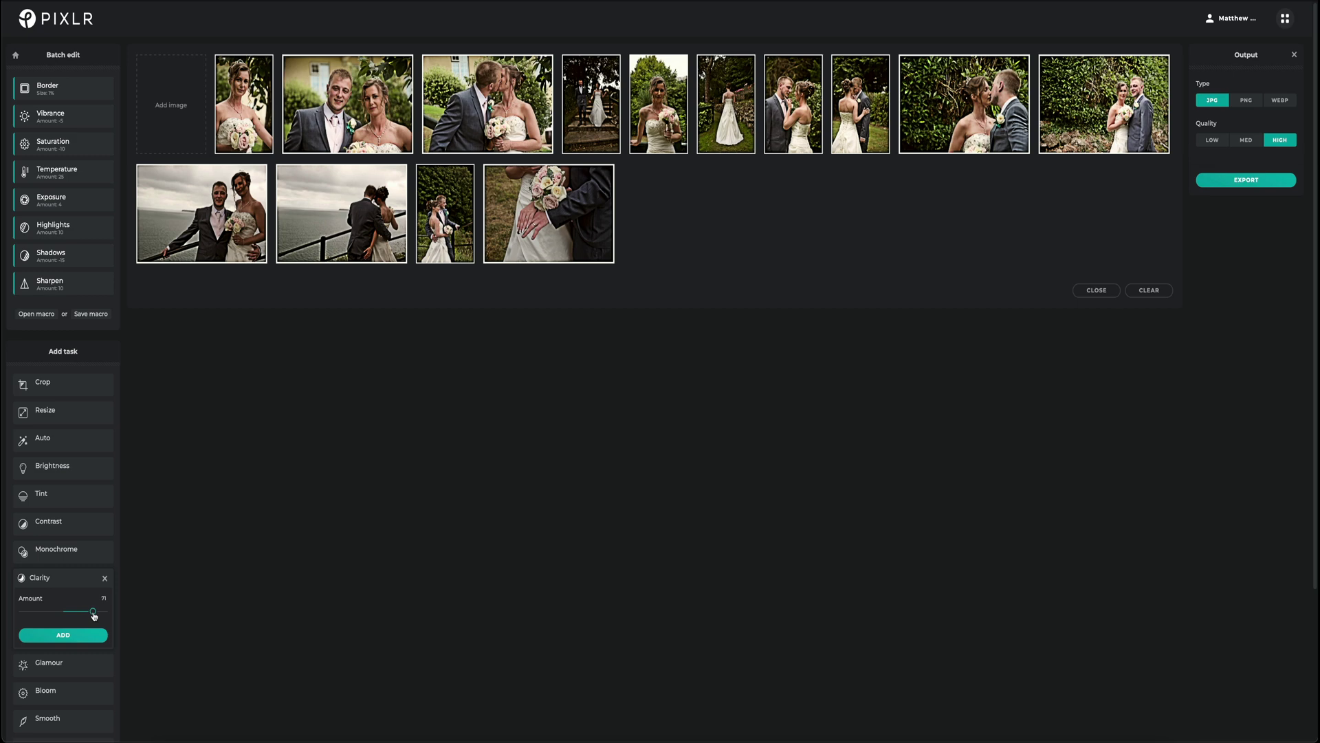
{"action": "left_click_drag", "start_coordinate": [95, 615], "coordinate": [39, 614]}
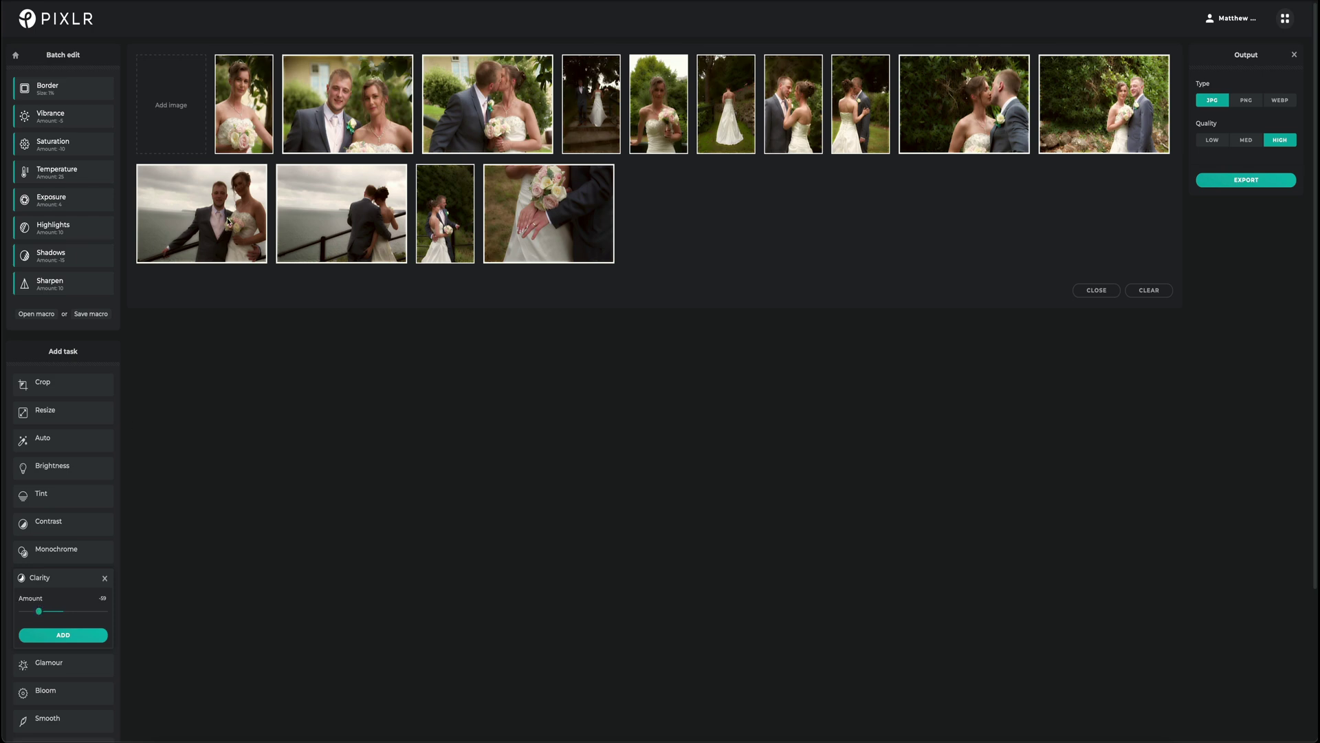
{"action": "left_click", "coordinate": [323, 101]}
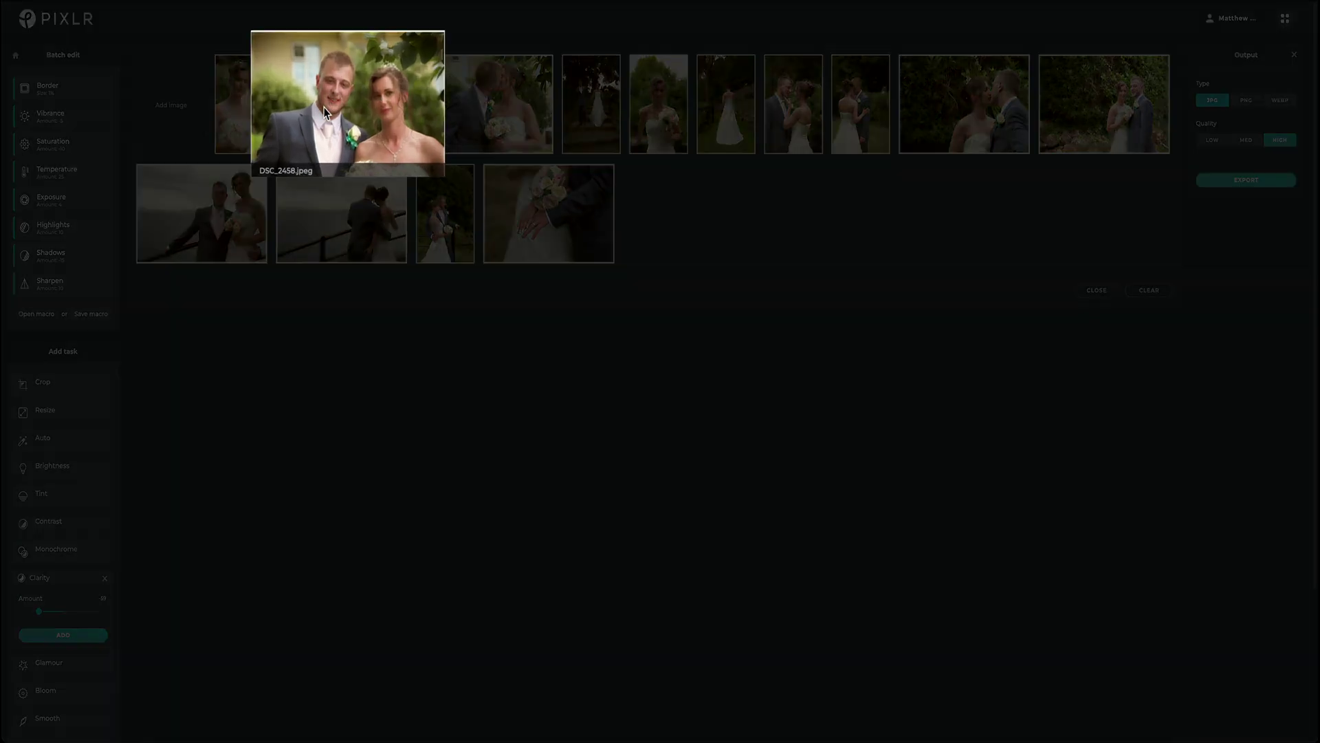
{"action": "left_click", "coordinate": [41, 614]}
{"action": "left_click_drag", "start_coordinate": [41, 614], "coordinate": [56, 616]}
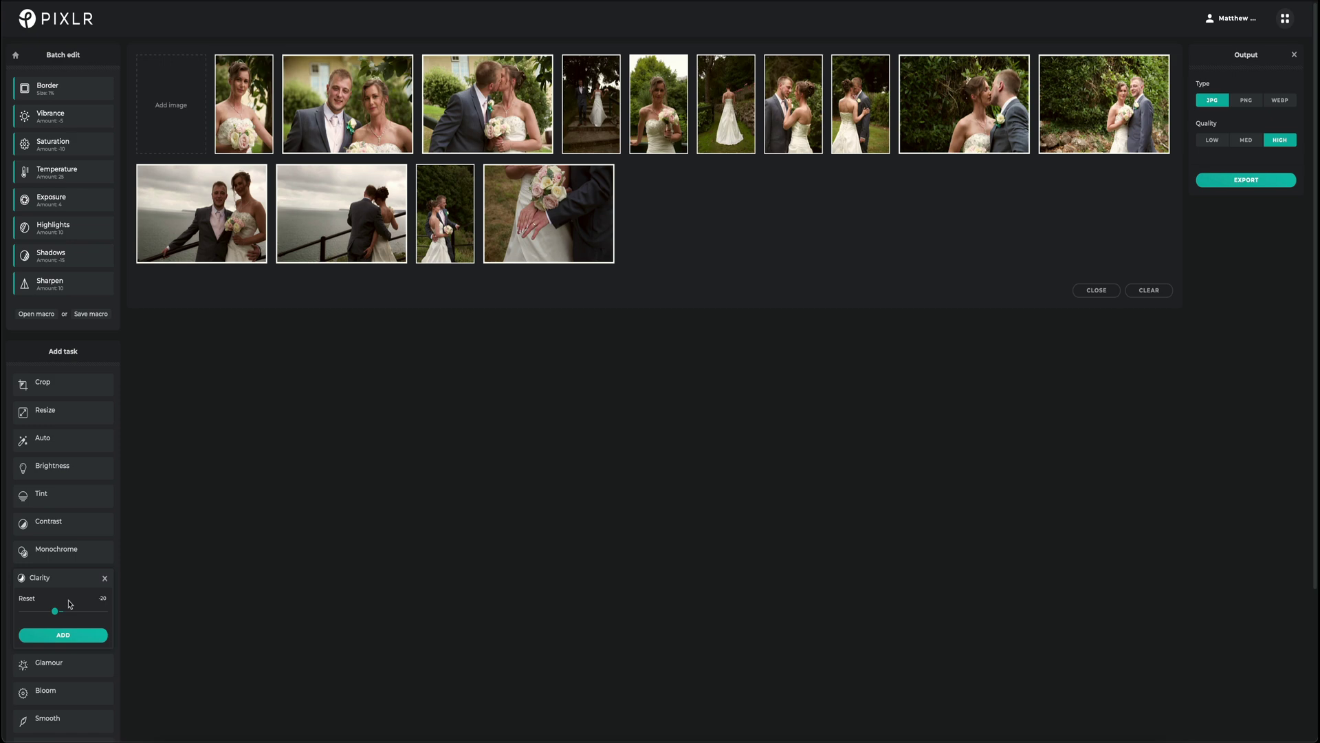
{"action": "left_click", "coordinate": [105, 578]}
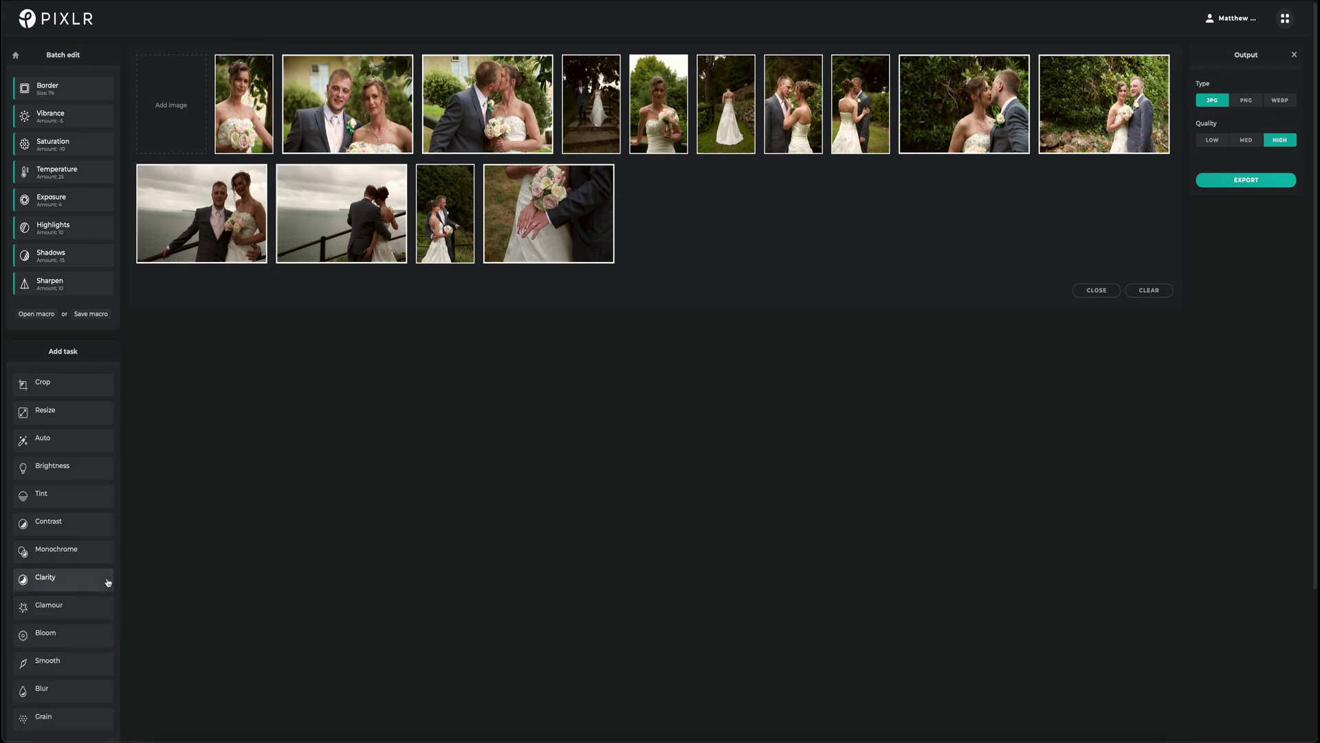
Try Glamour at 36 and Bloom at 41, discarding both without adding.
{"action": "left_click", "coordinate": [48, 607]}
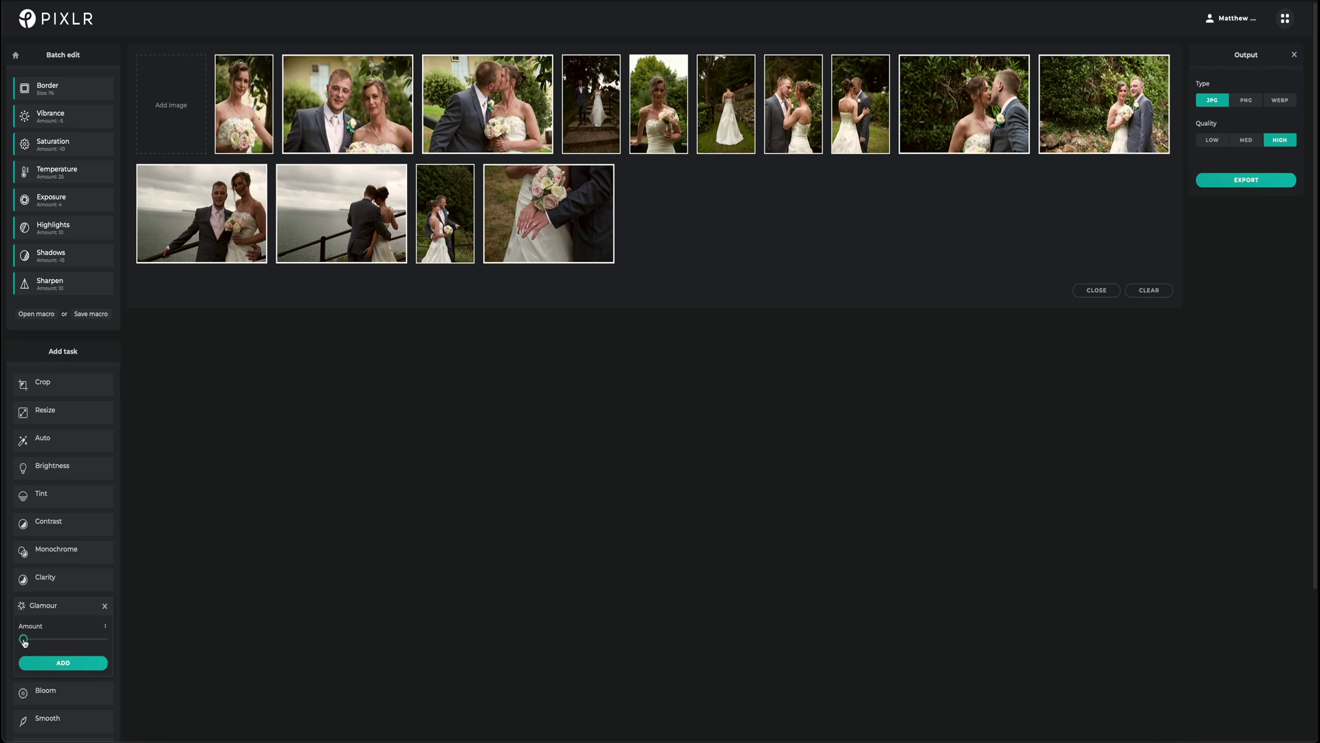
{"action": "mouse_move", "coordinate": [24, 641]}
{"action": "left_mouse_down"}
{"action": "mouse_move", "coordinate": [98, 642]}
{"action": "mouse_move", "coordinate": [21, 641]}
{"action": "left_mouse_up"}
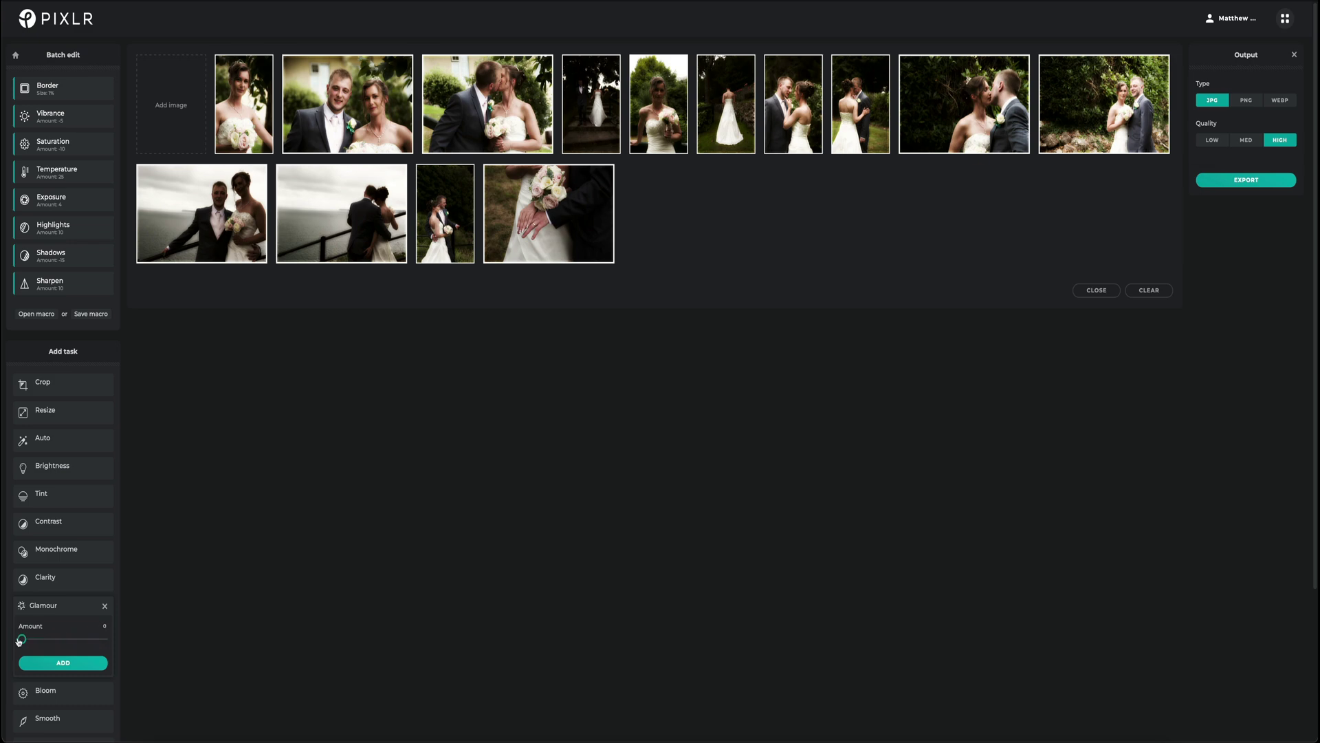
{"action": "left_click", "coordinate": [104, 608]}
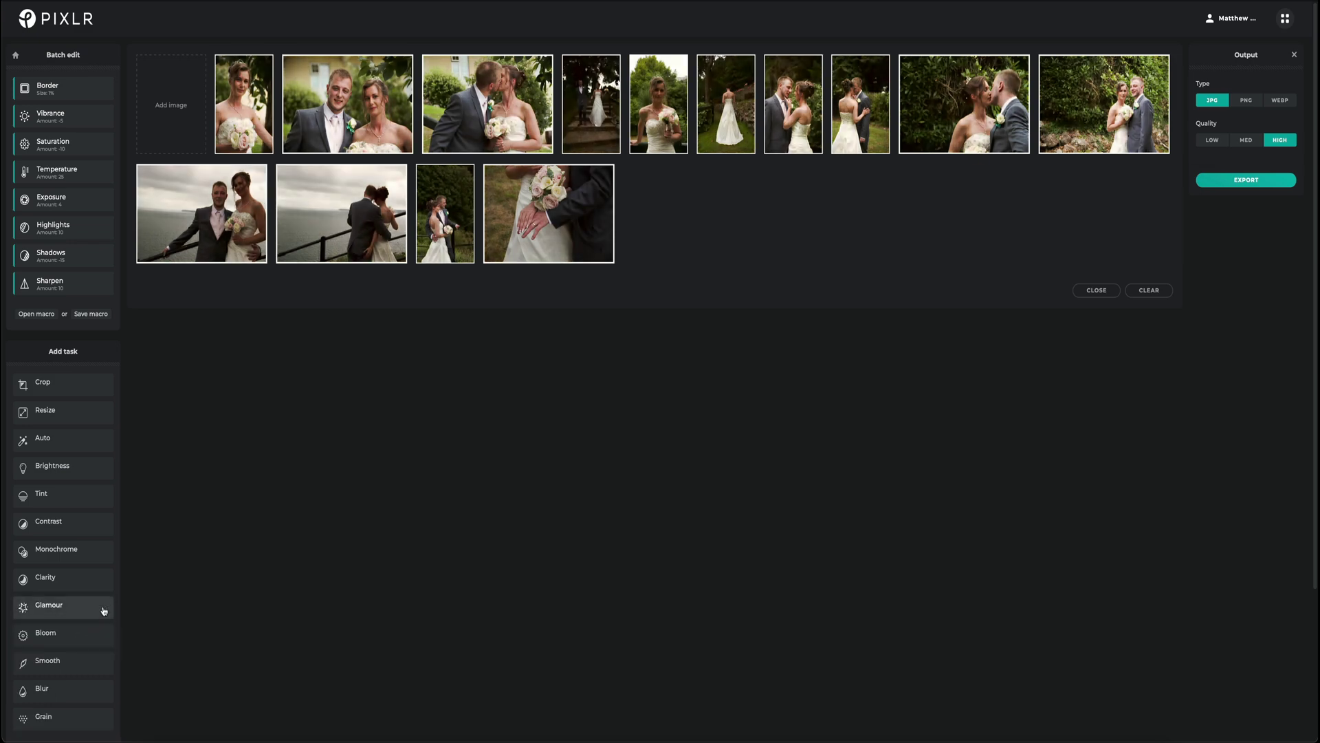
{"action": "left_click", "coordinate": [47, 633]}
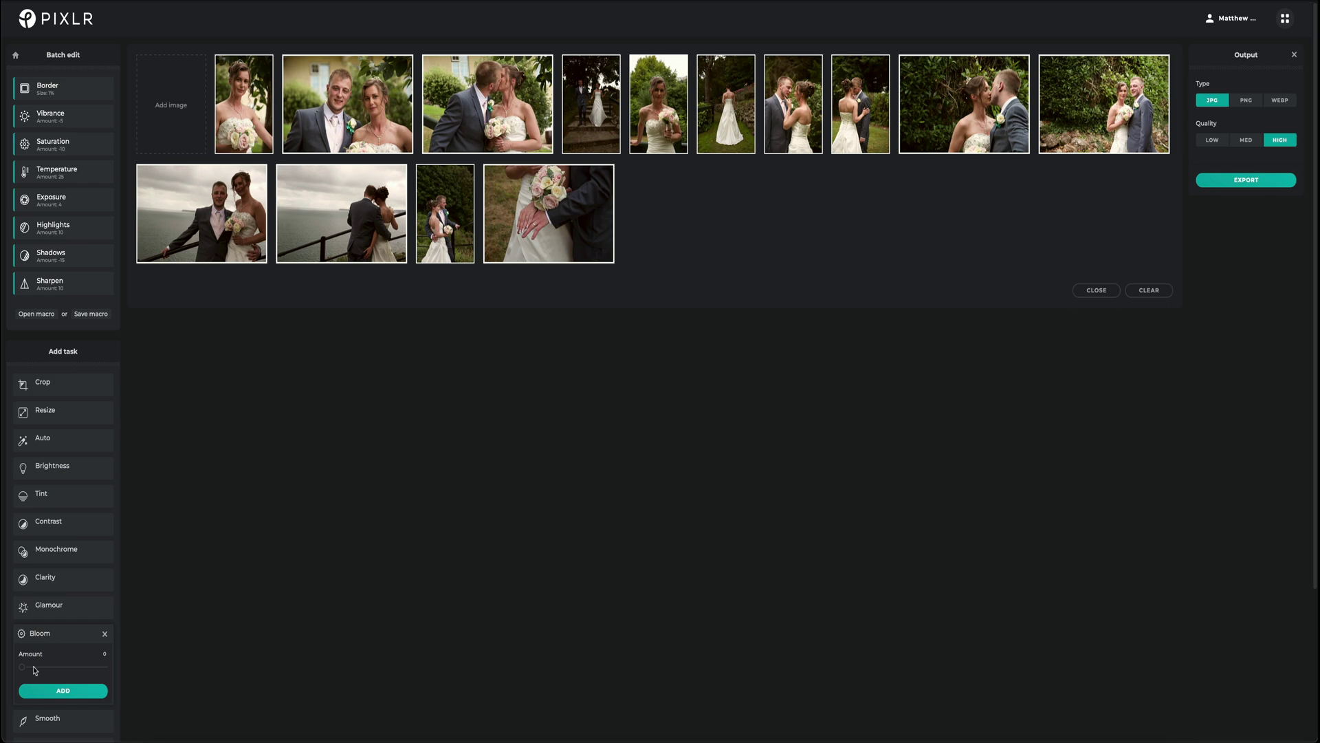
{"action": "mouse_move", "coordinate": [22, 669]}
{"action": "left_mouse_down"}
{"action": "mouse_move", "coordinate": [57, 669]}
{"action": "mouse_move", "coordinate": [19, 668]}
{"action": "left_mouse_up"}
{"action": "left_click", "coordinate": [104, 634]}
Try the Smooth effect at 38, 44 and 68, then close it without adding.
{"action": "scroll", "coordinate": [97, 628], "scroll_direction": "down", "scroll_amount": 3}
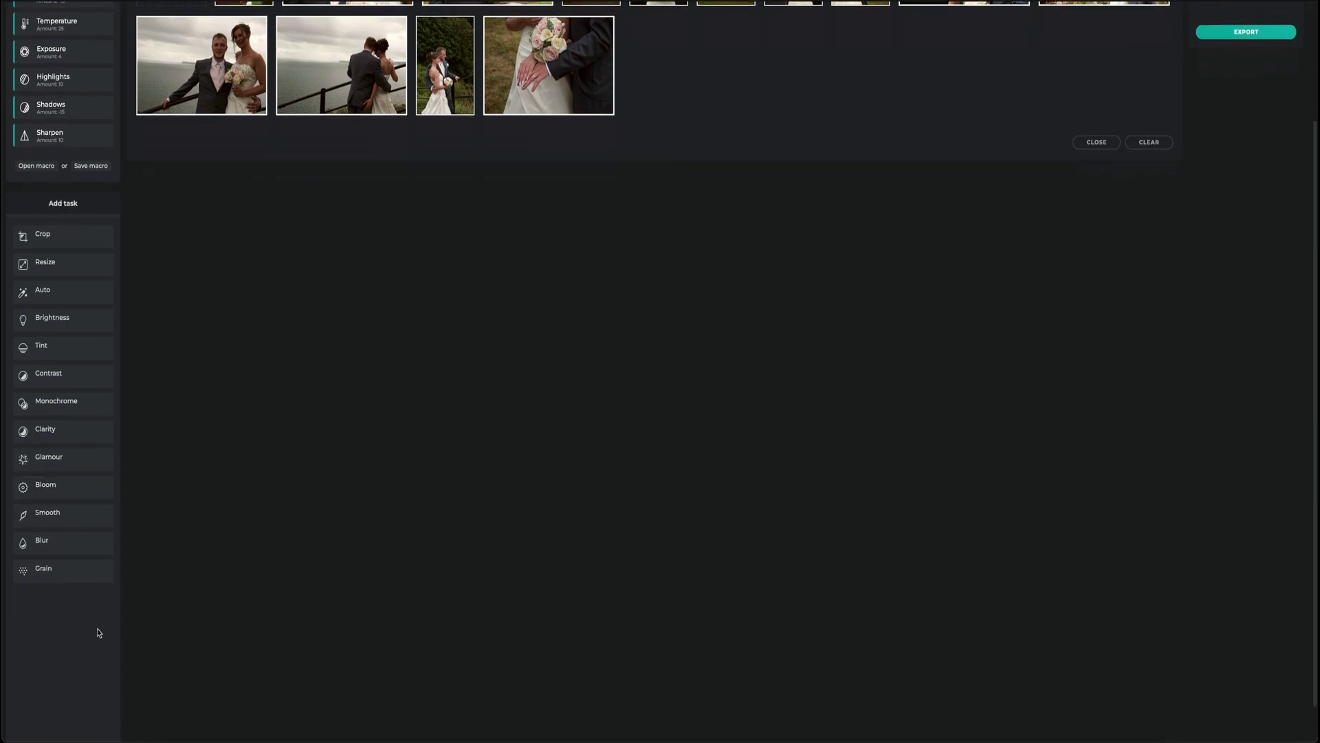
{"action": "left_click", "coordinate": [51, 500]}
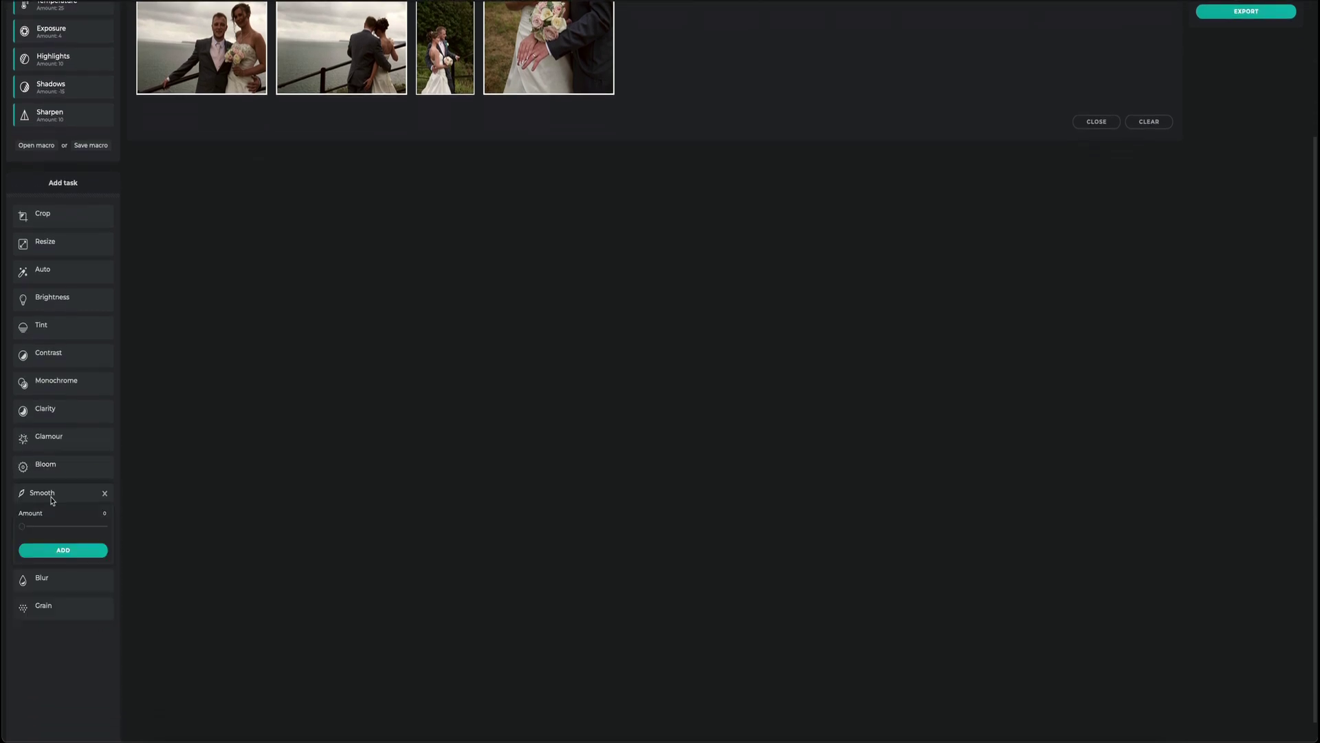
{"action": "mouse_move", "coordinate": [28, 526]}
{"action": "left_mouse_down"}
{"action": "mouse_move", "coordinate": [92, 530]}
{"action": "mouse_move", "coordinate": [21, 527]}
{"action": "left_mouse_up"}
{"action": "scroll", "coordinate": [274, 518], "scroll_direction": "up", "scroll_amount": 3}
{"action": "left_click", "coordinate": [61, 696]}
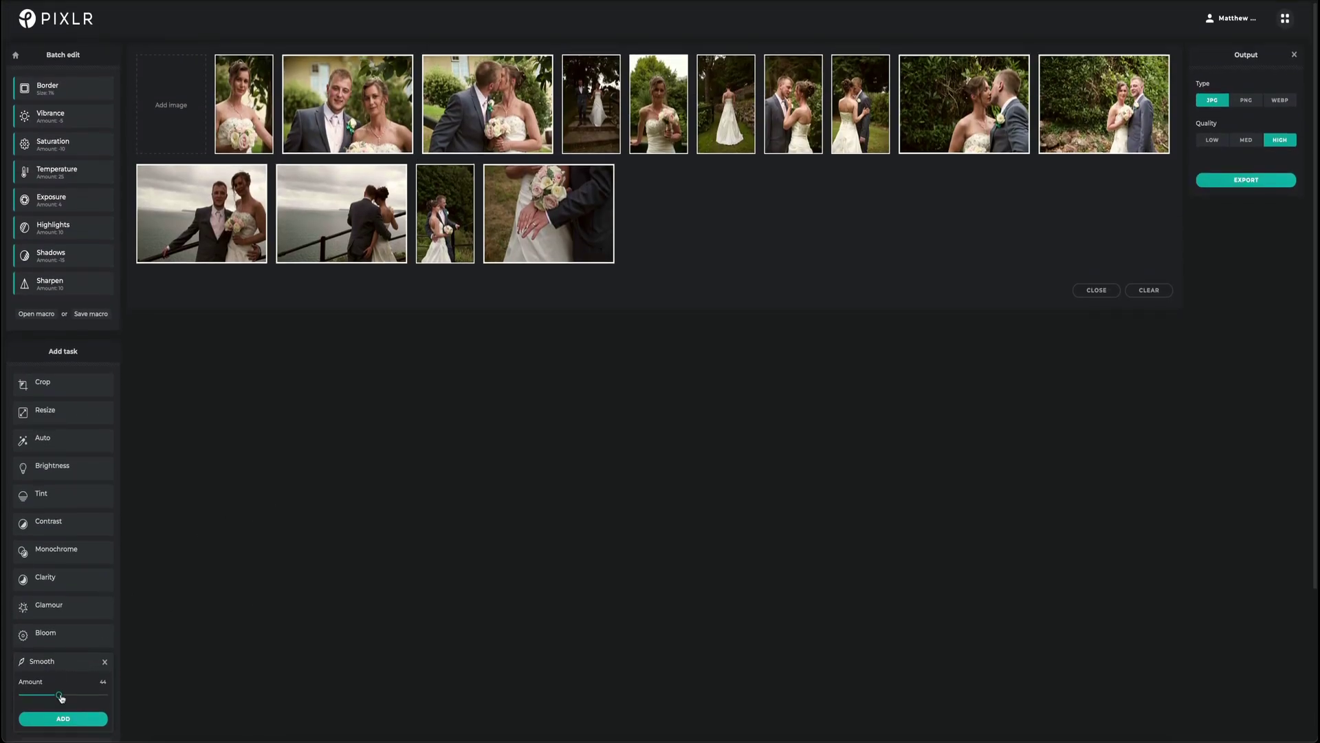
{"action": "left_click_drag", "start_coordinate": [61, 696], "coordinate": [16, 696]}
{"action": "scroll", "coordinate": [71, 439], "scroll_direction": "down", "scroll_amount": 3}
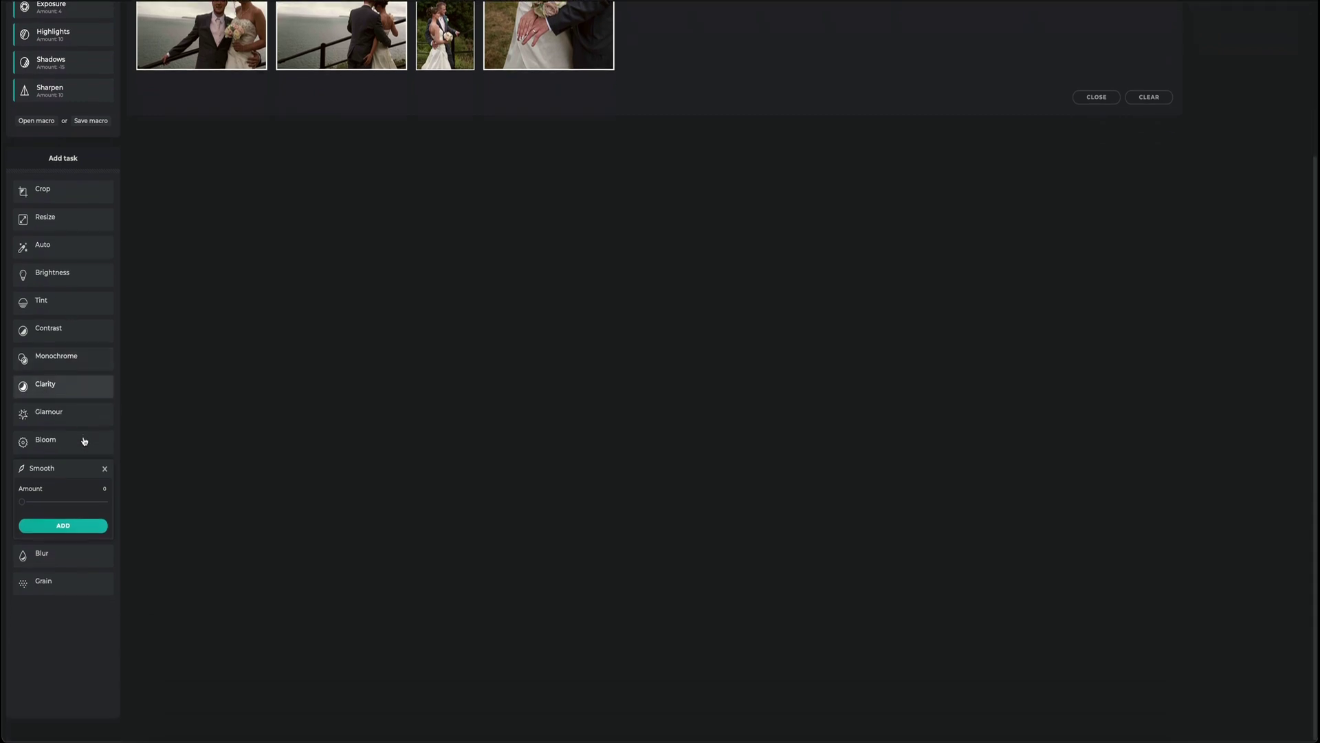
{"action": "left_click", "coordinate": [104, 472]}
{"action": "scroll", "coordinate": [145, 471], "scroll_direction": "up", "scroll_amount": 3}
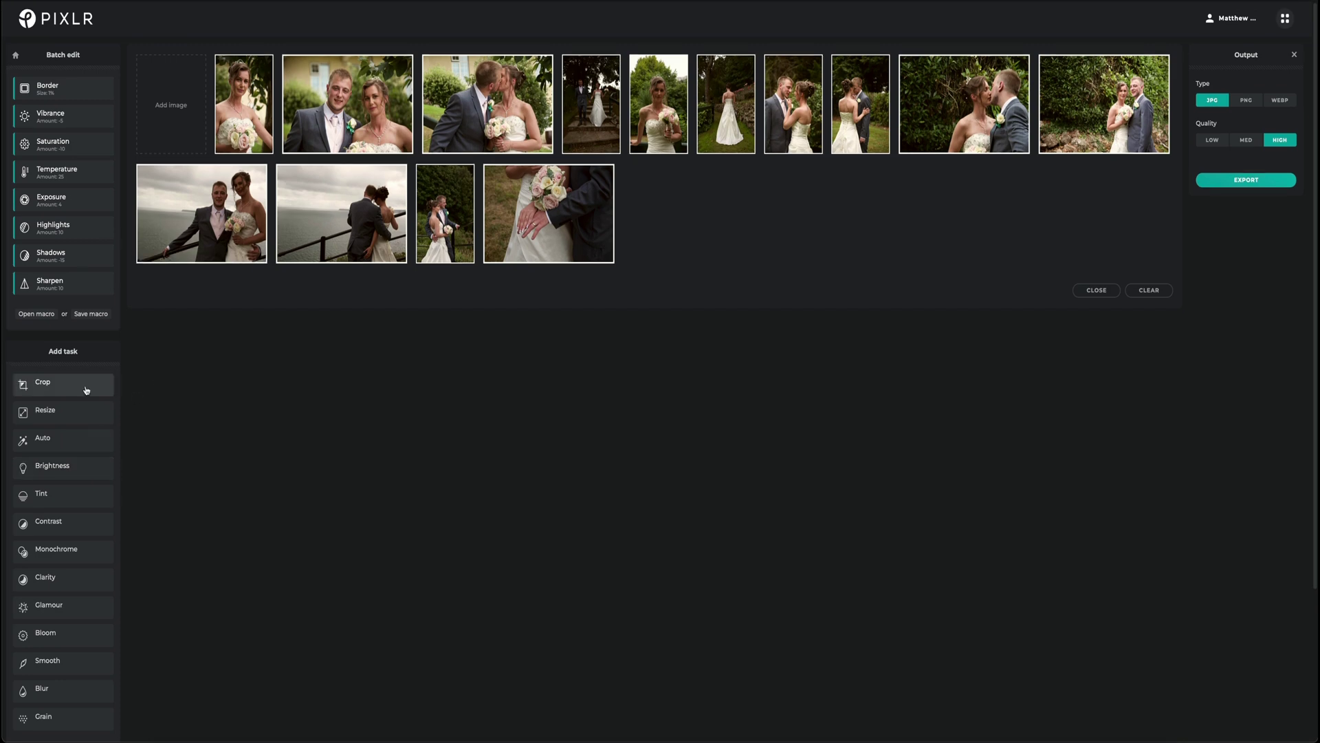
Preview Blur at amount 28, then discard it without adding.
{"action": "scroll", "coordinate": [89, 423], "scroll_direction": "down", "scroll_amount": 3}
{"action": "scroll", "coordinate": [90, 423], "scroll_direction": "up", "scroll_amount": 3}
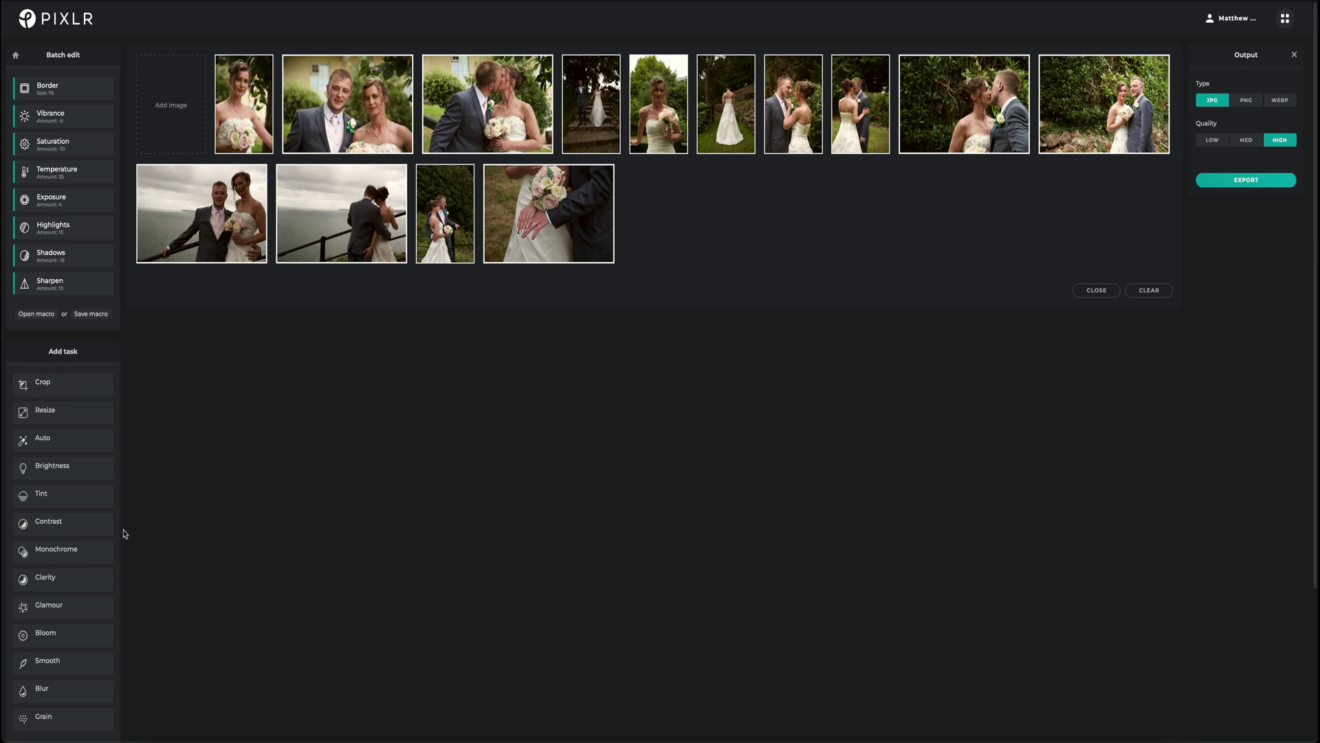
{"action": "scroll", "coordinate": [97, 577], "scroll_direction": "down", "scroll_amount": 1}
{"action": "scroll", "coordinate": [97, 578], "scroll_direction": "up", "scroll_amount": 1}
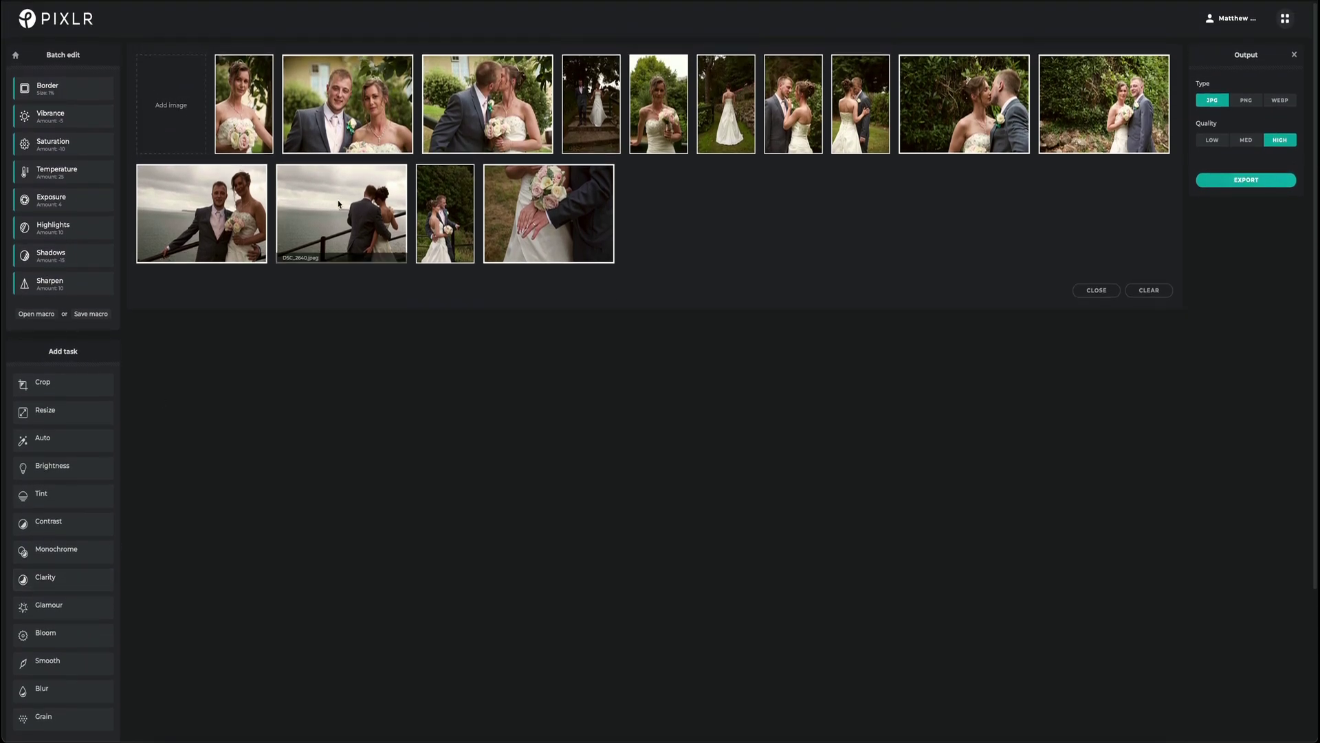
{"action": "scroll", "coordinate": [84, 478], "scroll_direction": "down", "scroll_amount": 2}
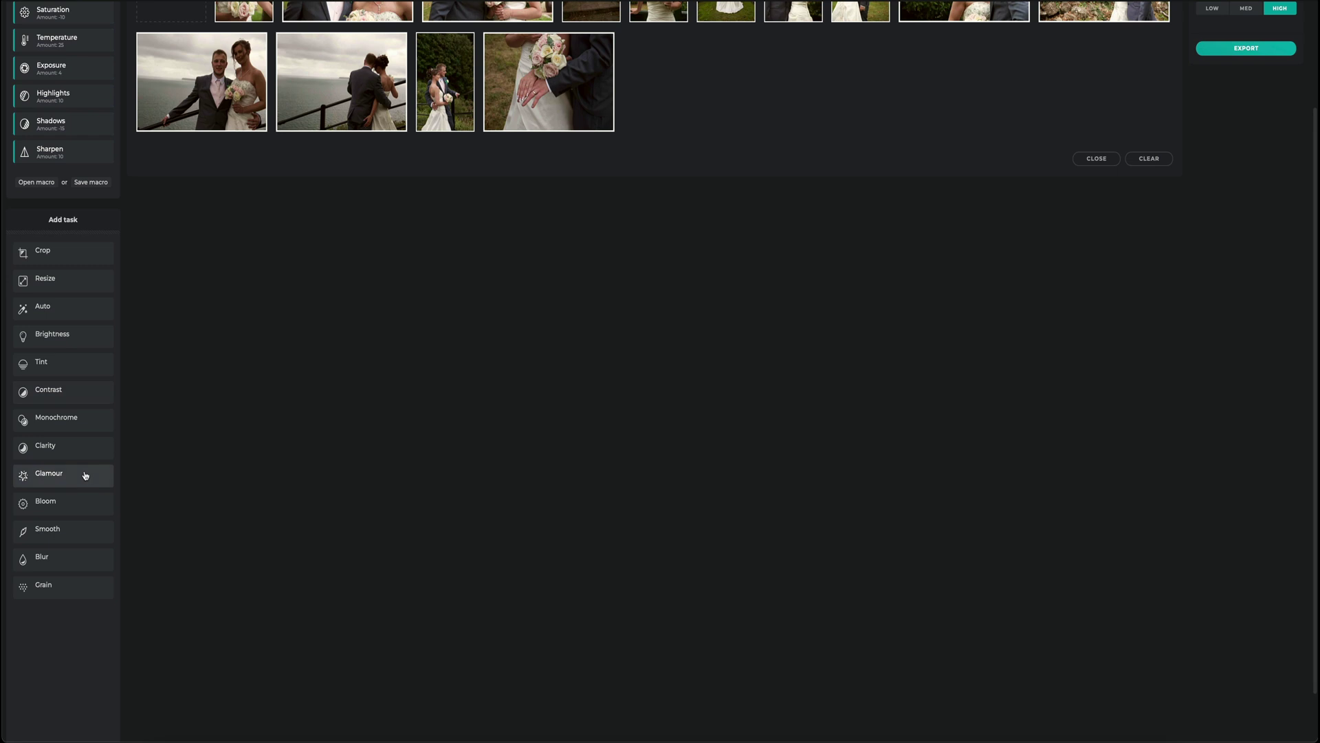
{"action": "scroll", "coordinate": [85, 475], "scroll_direction": "up", "scroll_amount": 2}
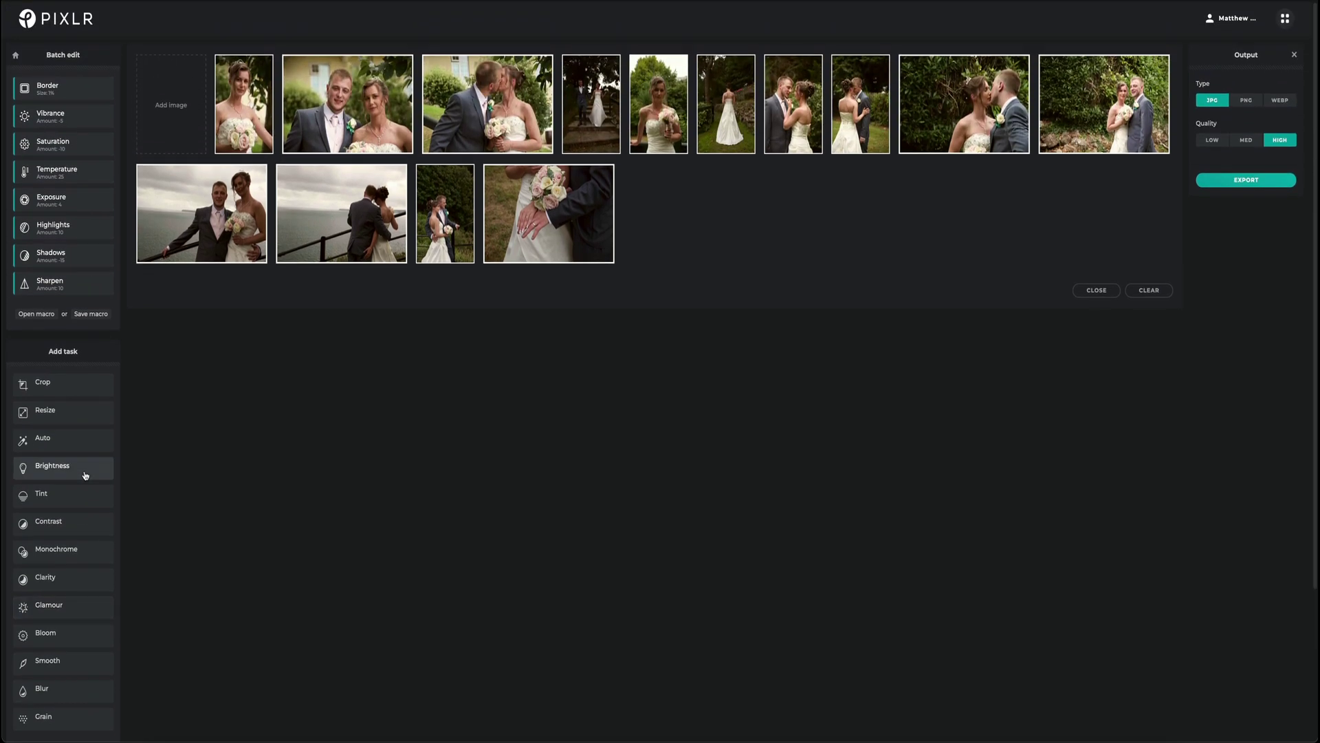
{"action": "scroll", "coordinate": [80, 483], "scroll_direction": "down", "scroll_amount": 3}
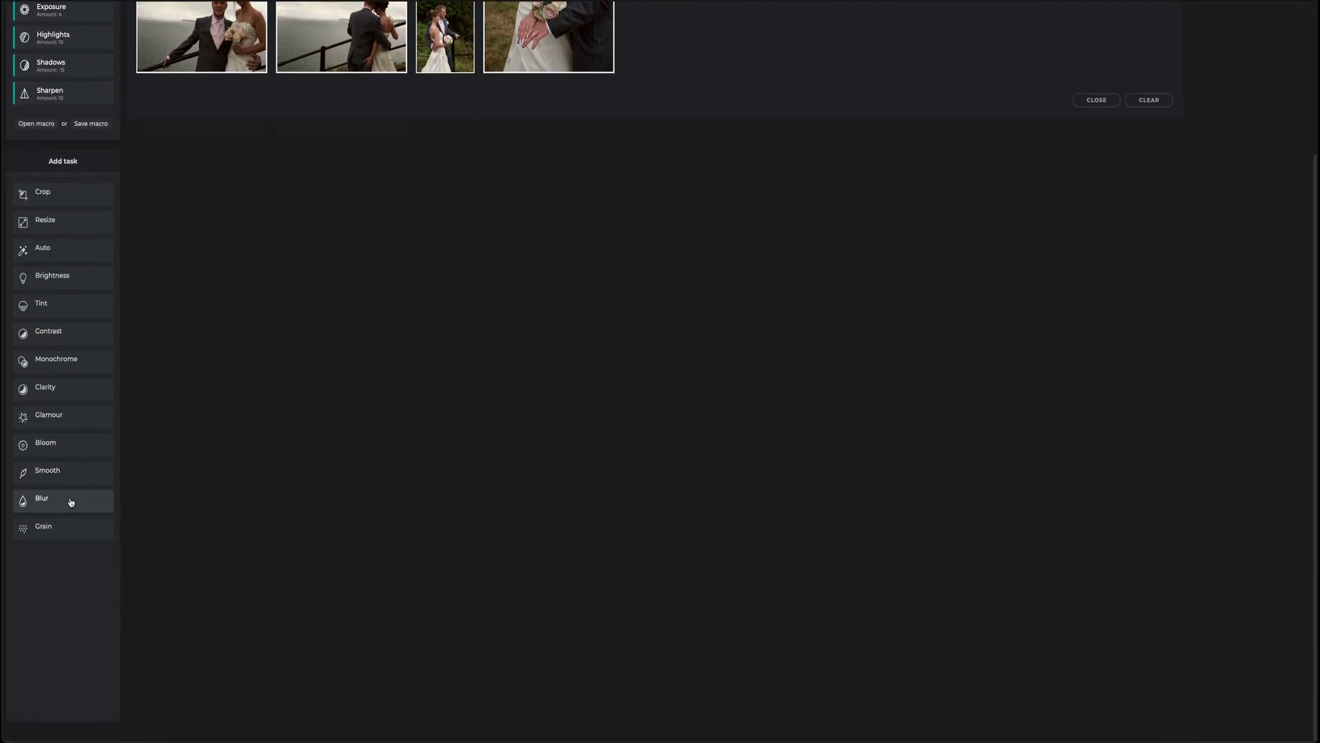
{"action": "scroll", "coordinate": [71, 502], "scroll_direction": "up", "scroll_amount": 3}
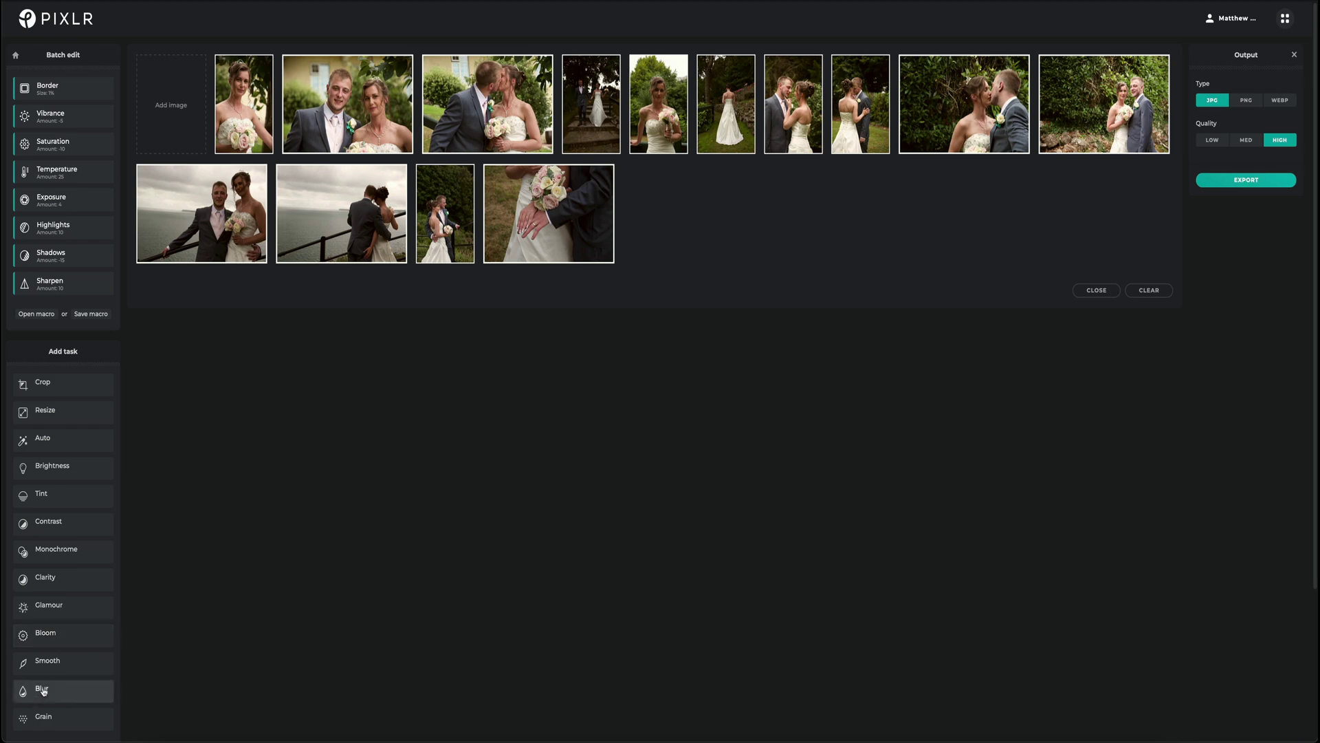
{"action": "left_click", "coordinate": [43, 691]}
{"action": "mouse_move", "coordinate": [22, 723]}
{"action": "left_mouse_down"}
{"action": "mouse_move", "coordinate": [46, 723]}
{"action": "mouse_move", "coordinate": [12, 723]}
{"action": "left_mouse_up"}
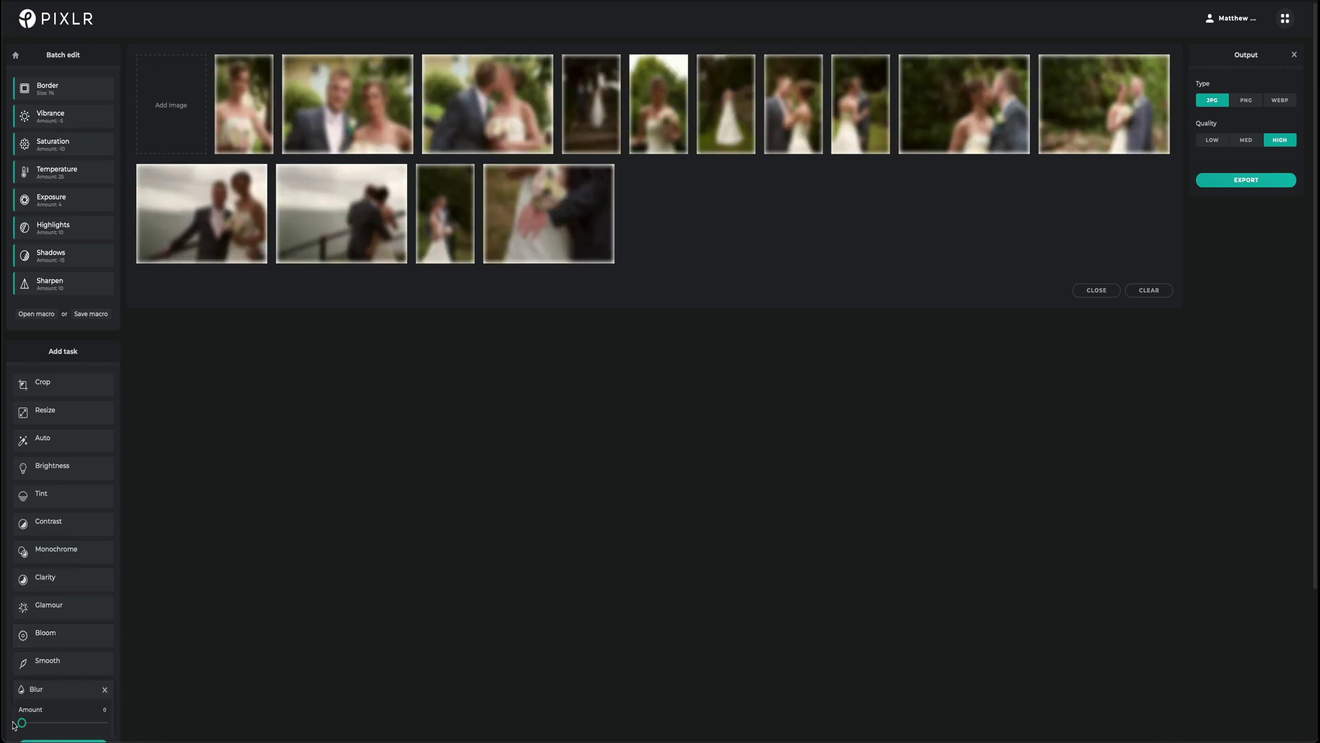
{"action": "left_click", "coordinate": [104, 689]}
Try Grain at a higher amount (54), then discard it unadded.
{"action": "left_click", "coordinate": [46, 719]}
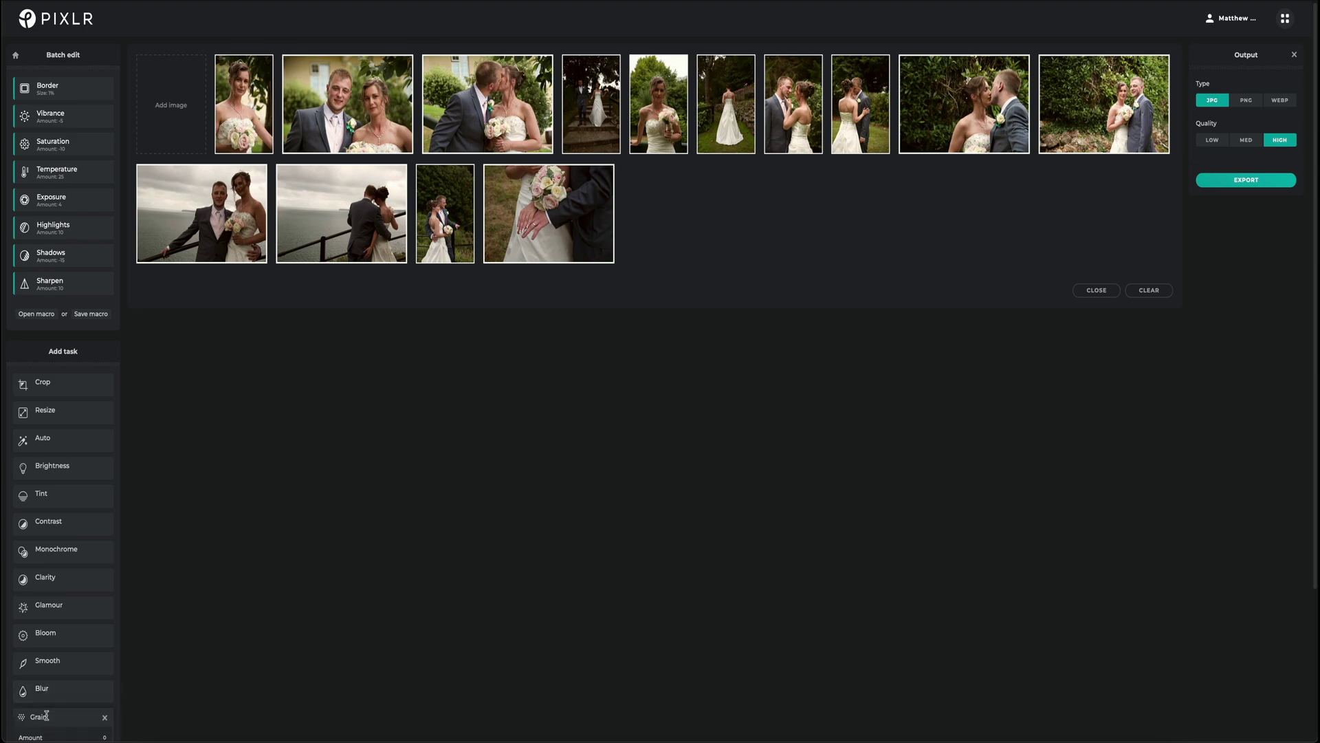
{"action": "scroll", "coordinate": [27, 718], "scroll_direction": "down", "scroll_amount": 1}
{"action": "left_click_drag", "start_coordinate": [21, 715], "coordinate": [68, 717]}
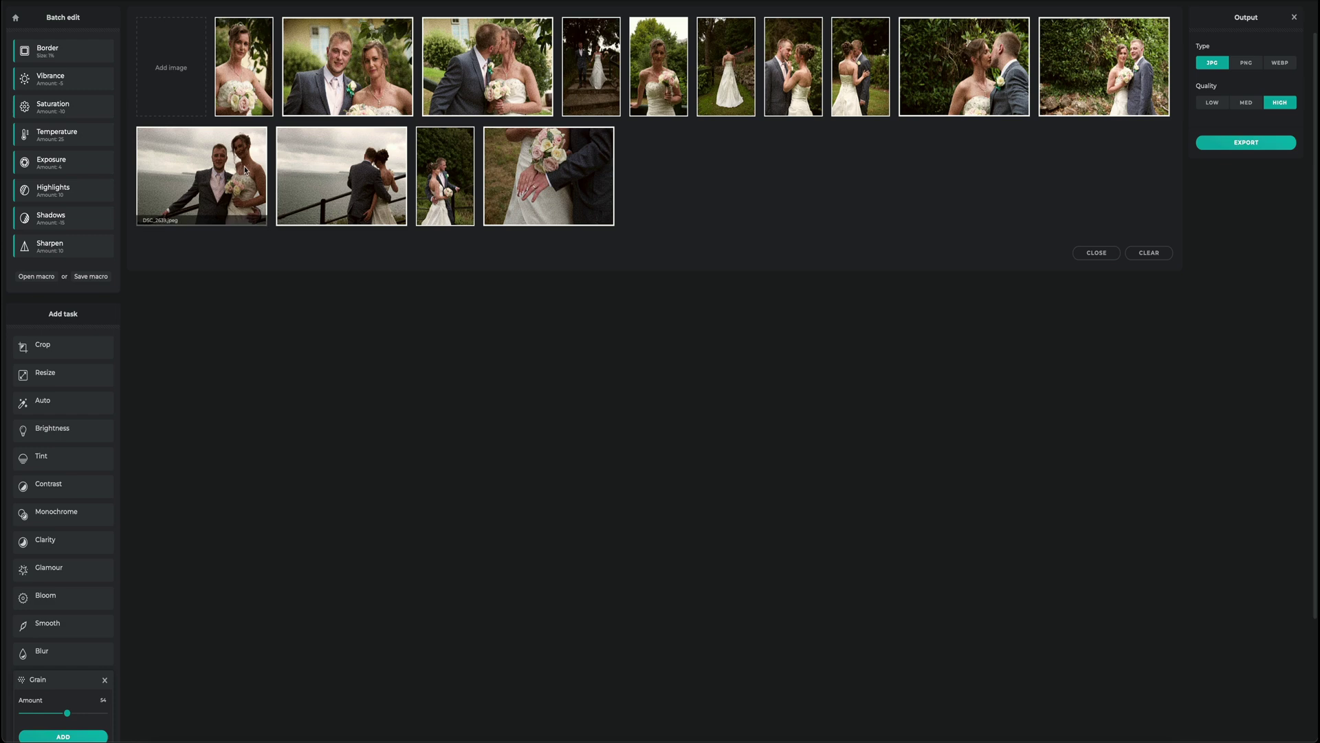
{"action": "left_click", "coordinate": [104, 681]}
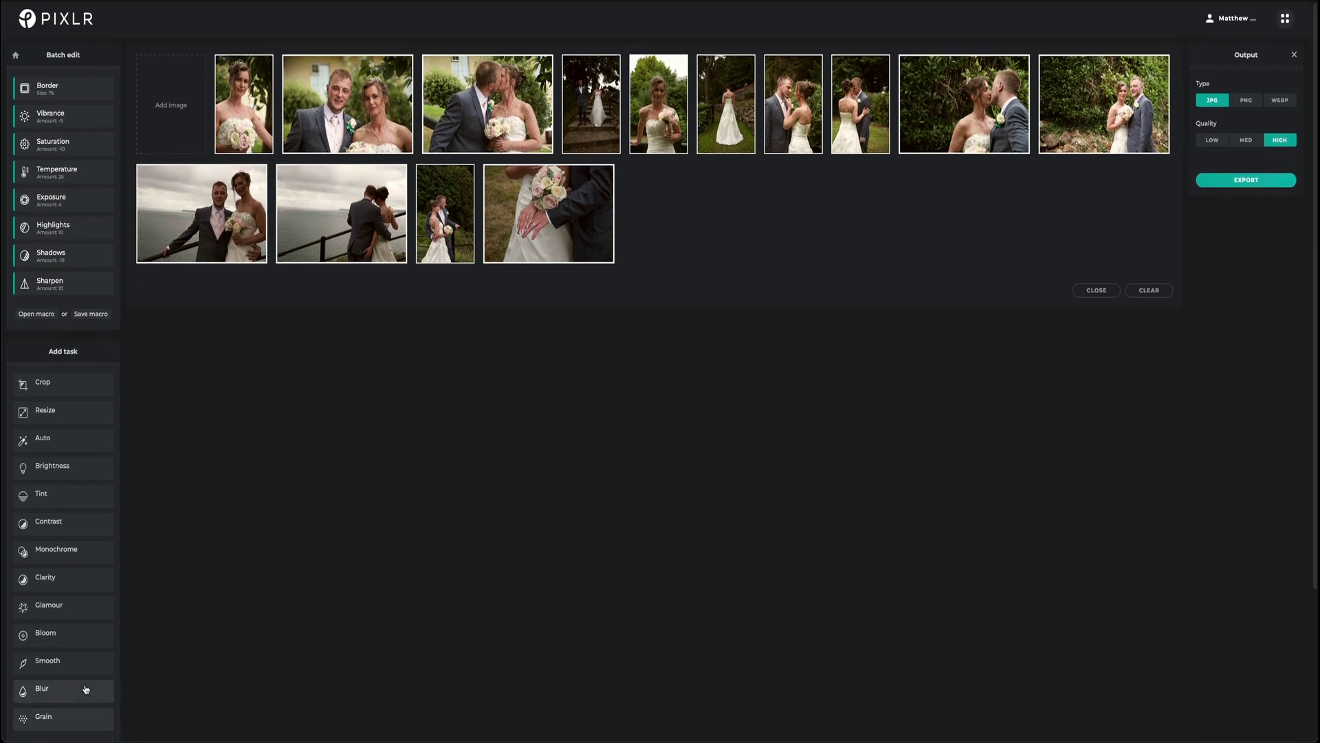